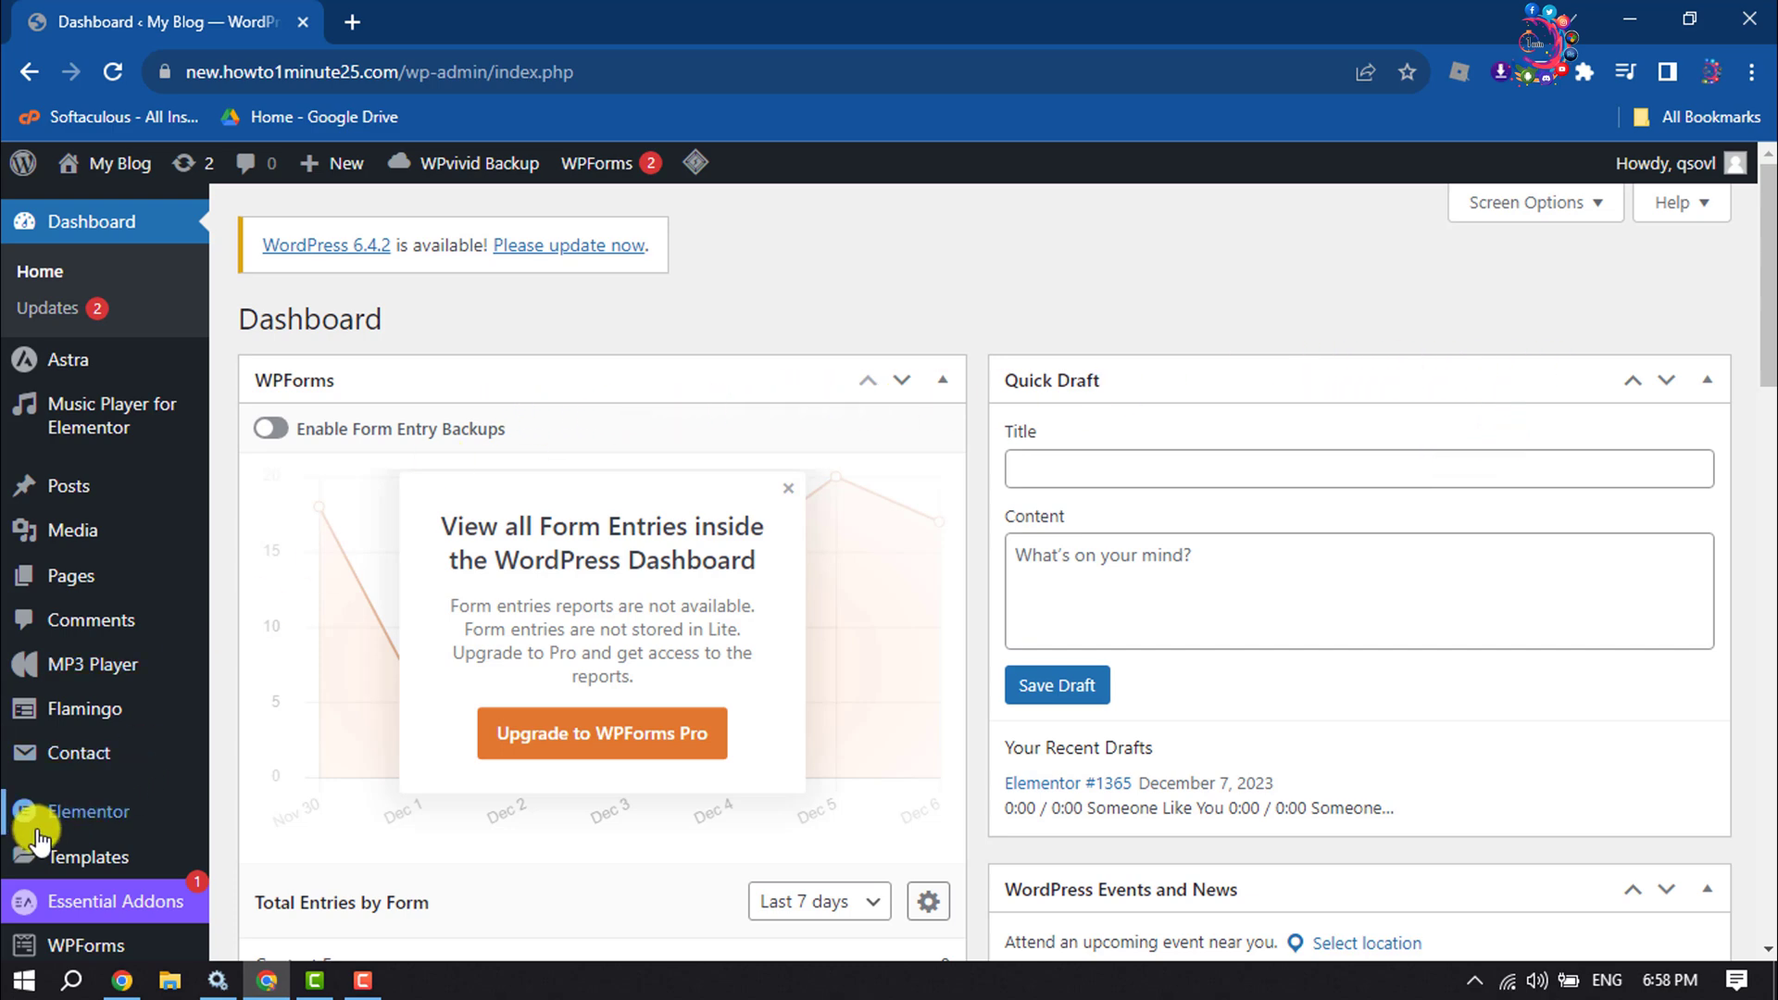
Step: Search the Add Plugins directory for 'music player elementor'
{"action": "mouse_move", "coordinate": [51, 827]}
{"action": "scroll", "coordinate": [110, 354], "scroll_direction": "down", "scroll_amount": 5}
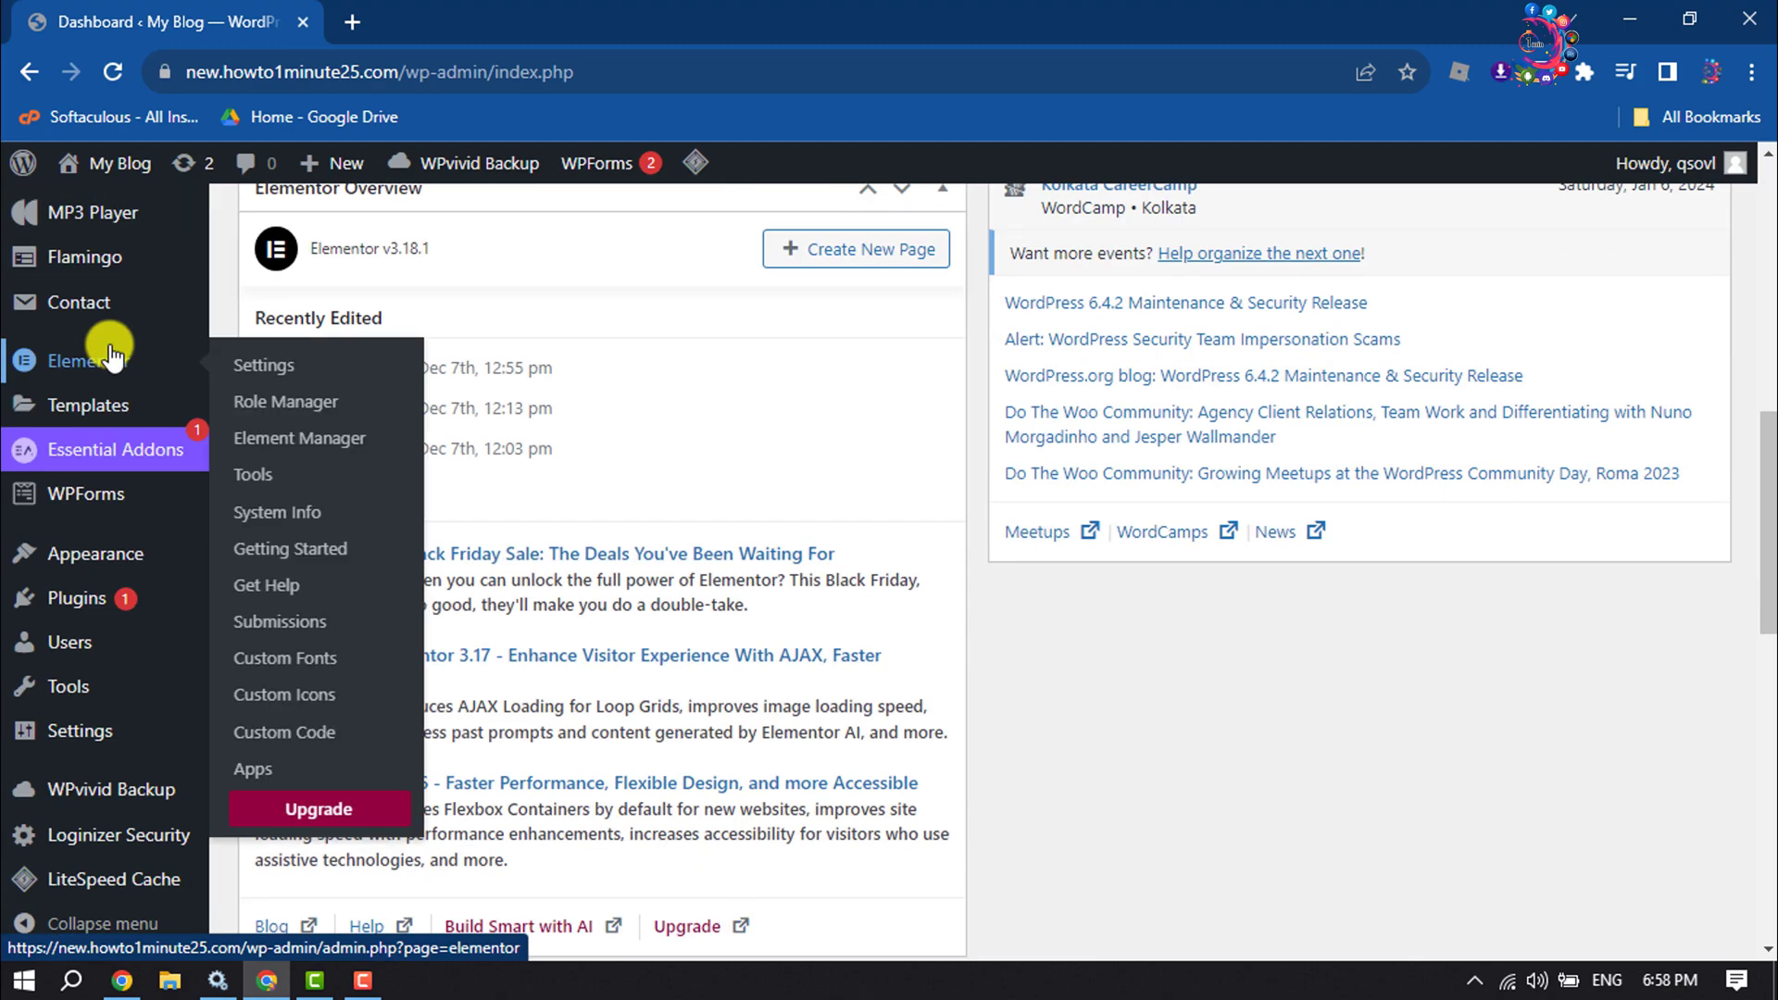
{"action": "mouse_move", "coordinate": [71, 596]}
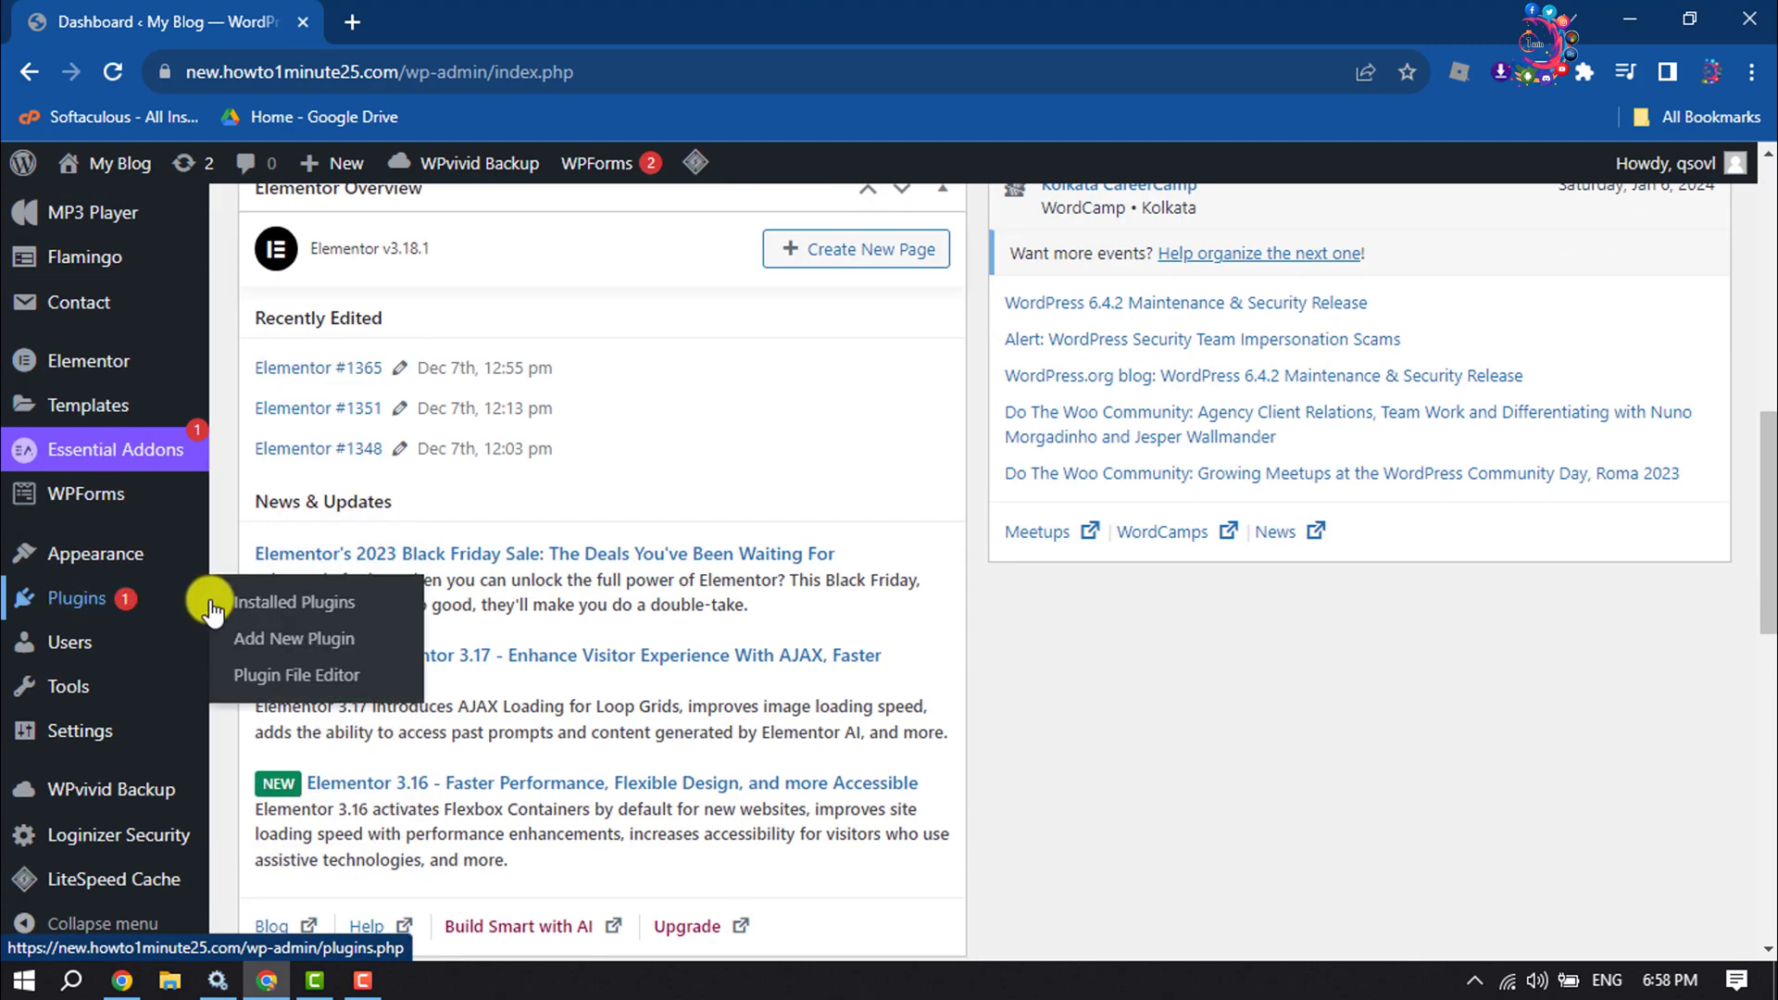
{"action": "left_click", "coordinate": [295, 653]}
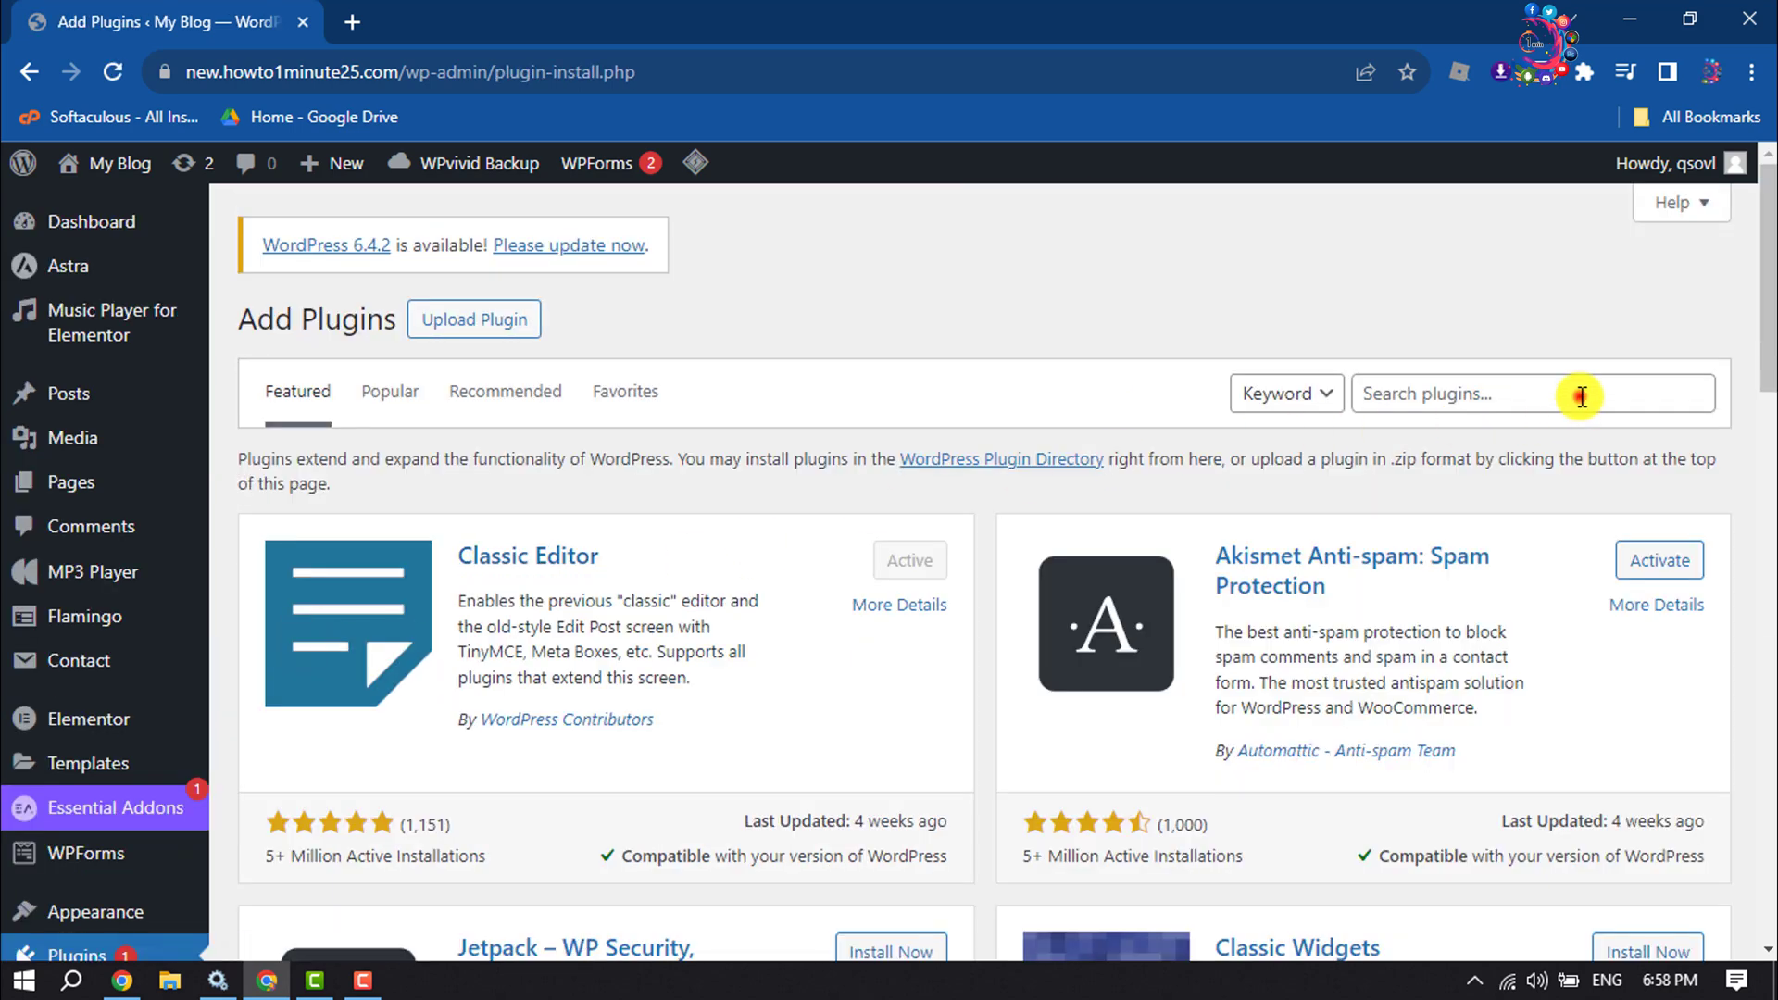
{"action": "left_click", "coordinate": [1580, 396]}
{"action": "type", "text": "mus"}
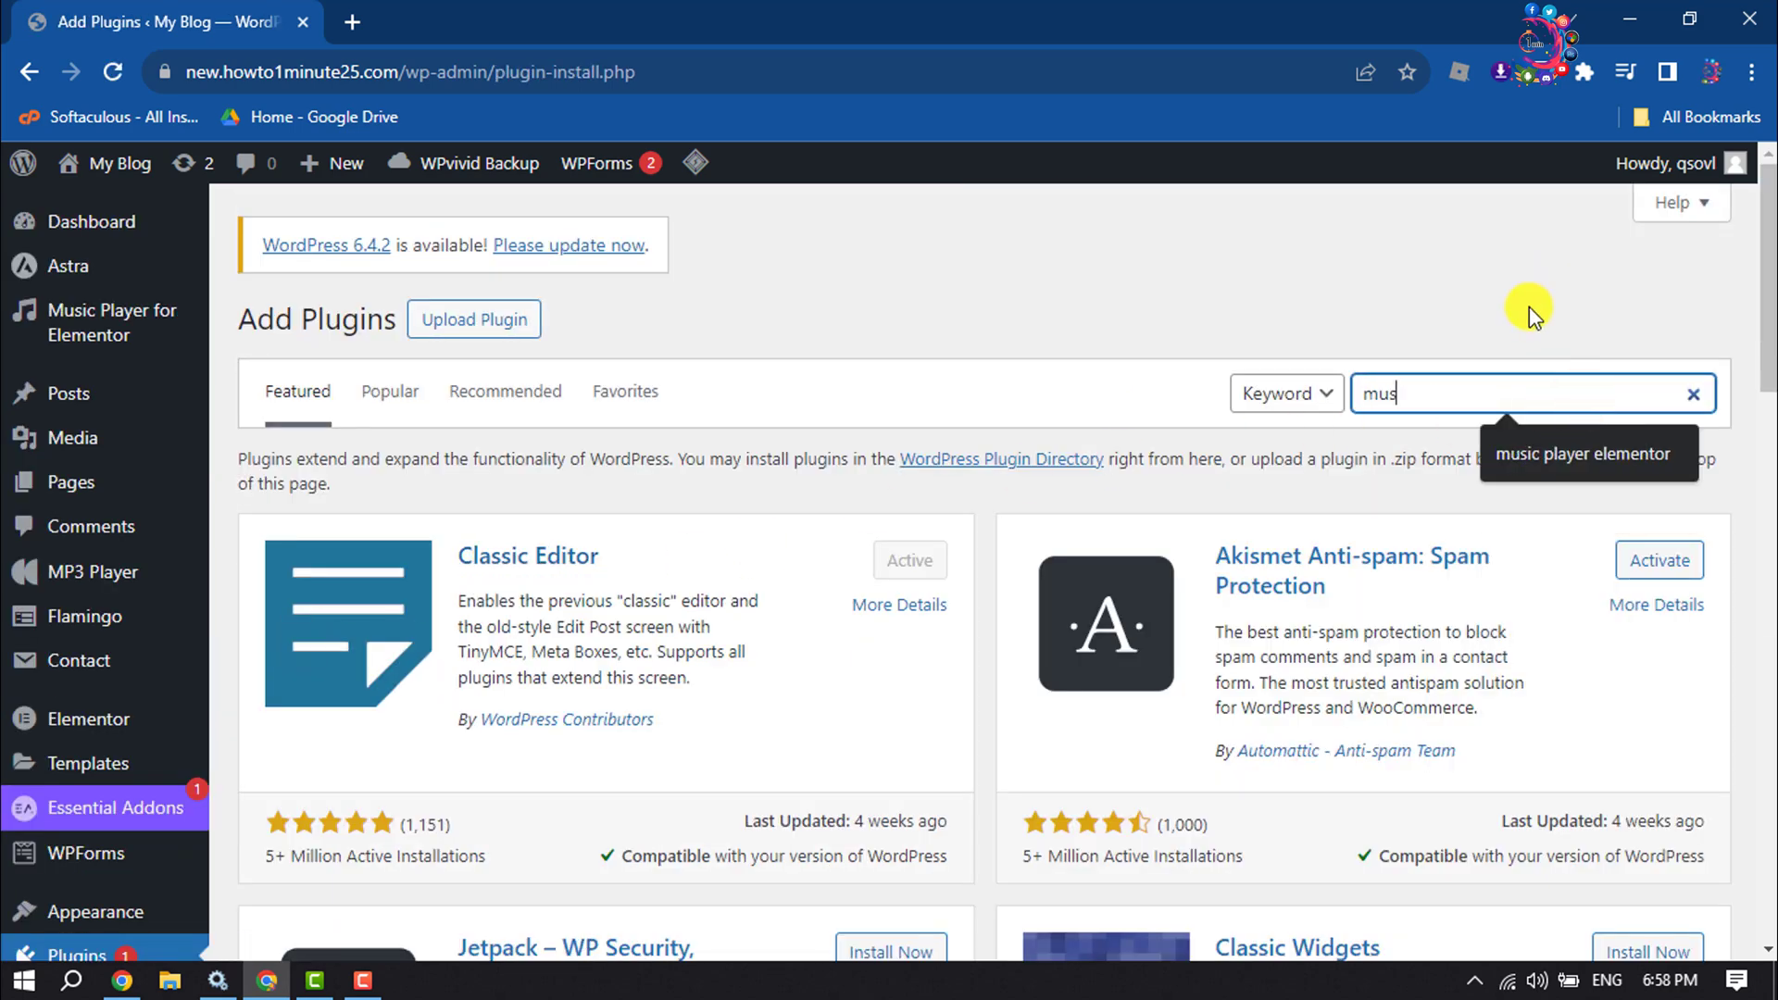
{"action": "type", "text": "ic player eleme"}
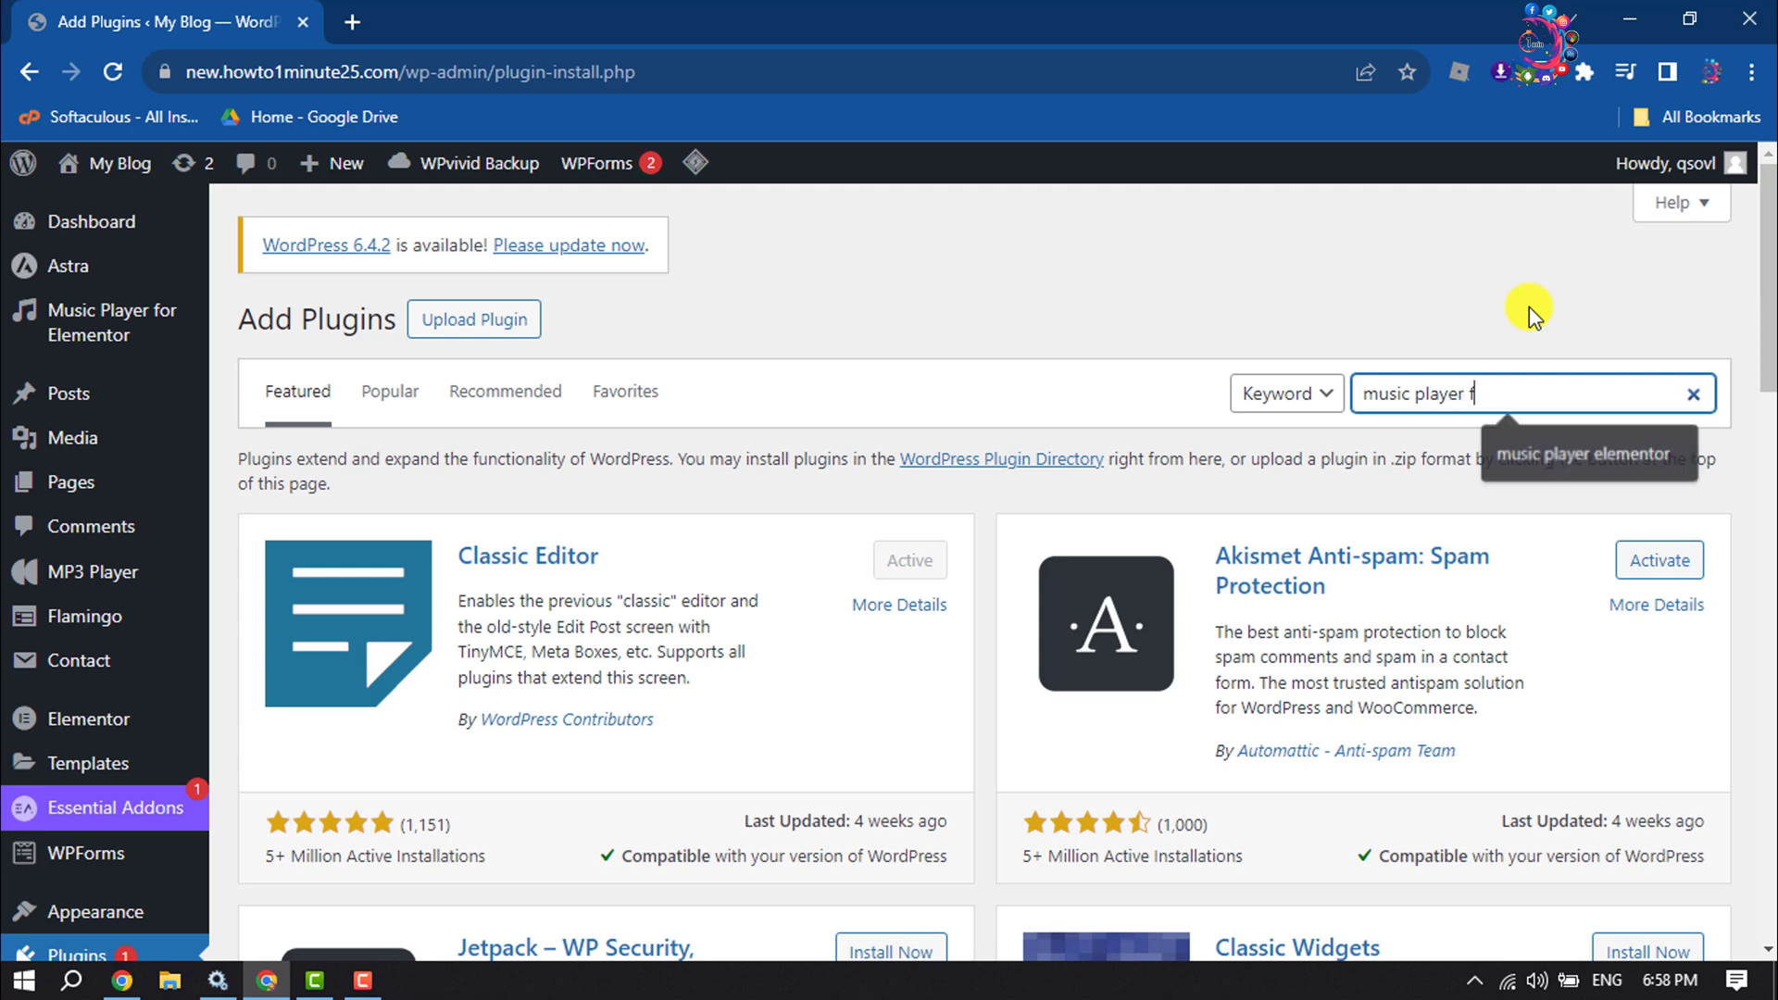
{"action": "type", "text": "ntor"}
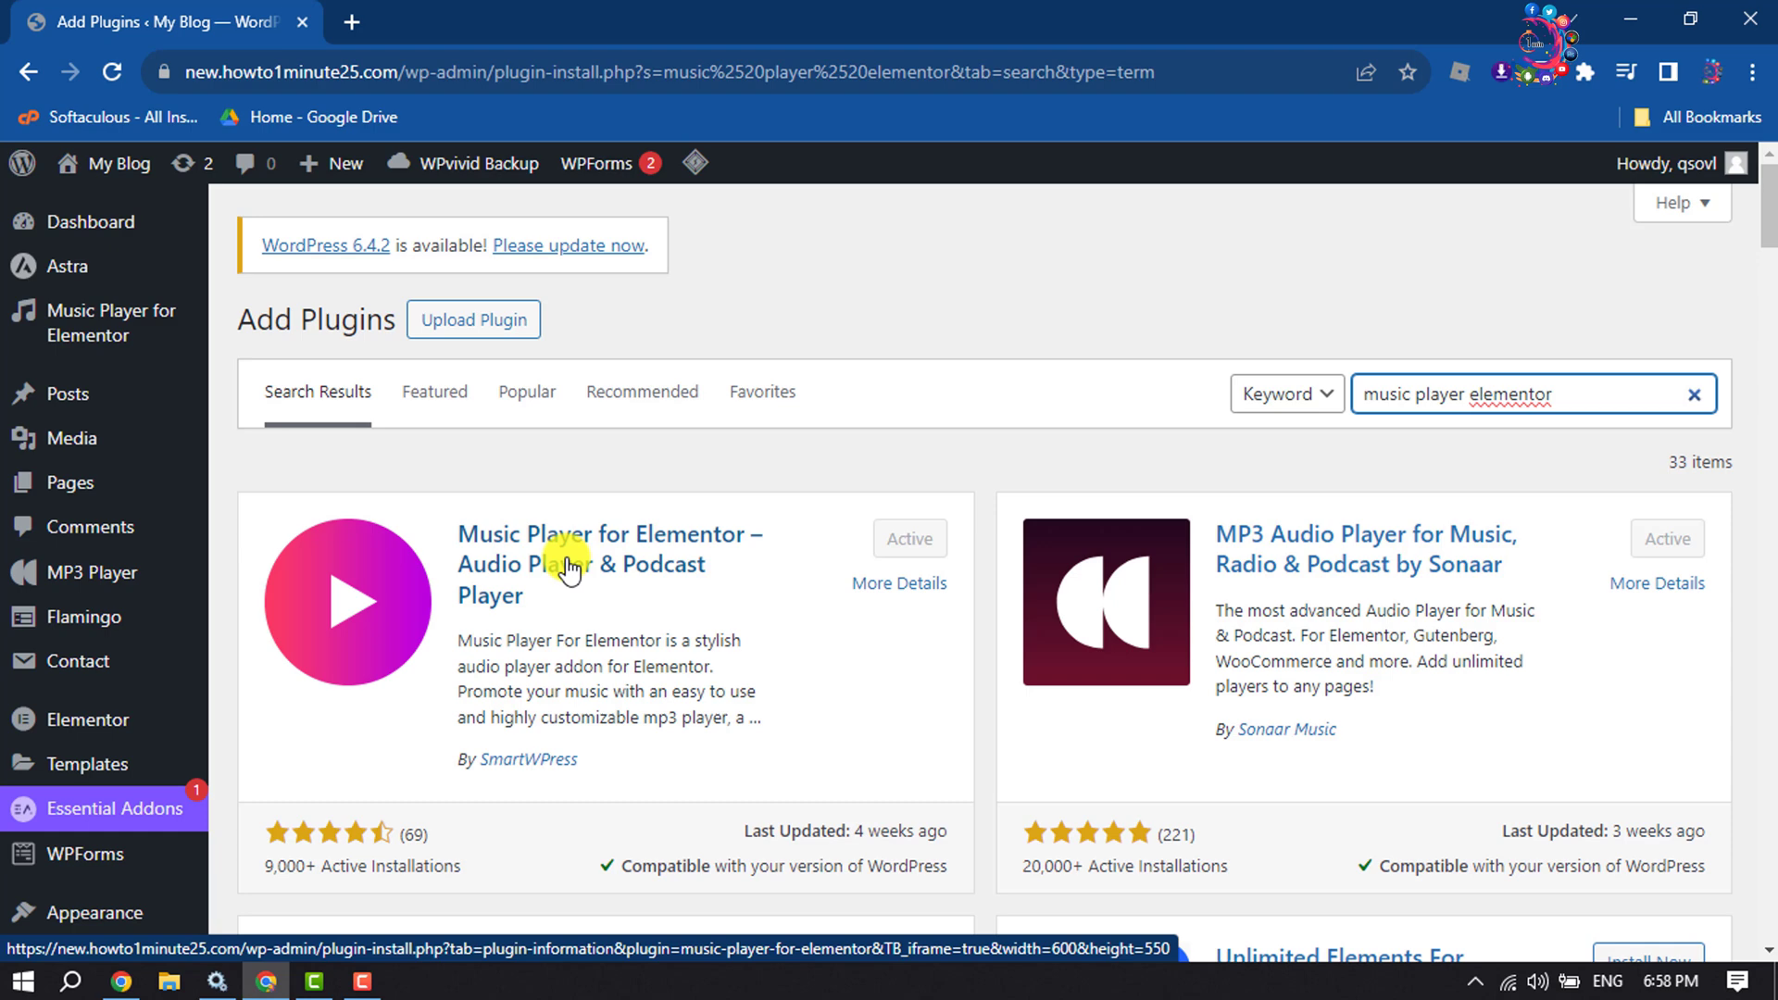
Step: Create a new post from the admin bar and open it with Elementor
{"action": "mouse_move", "coordinate": [333, 163]}
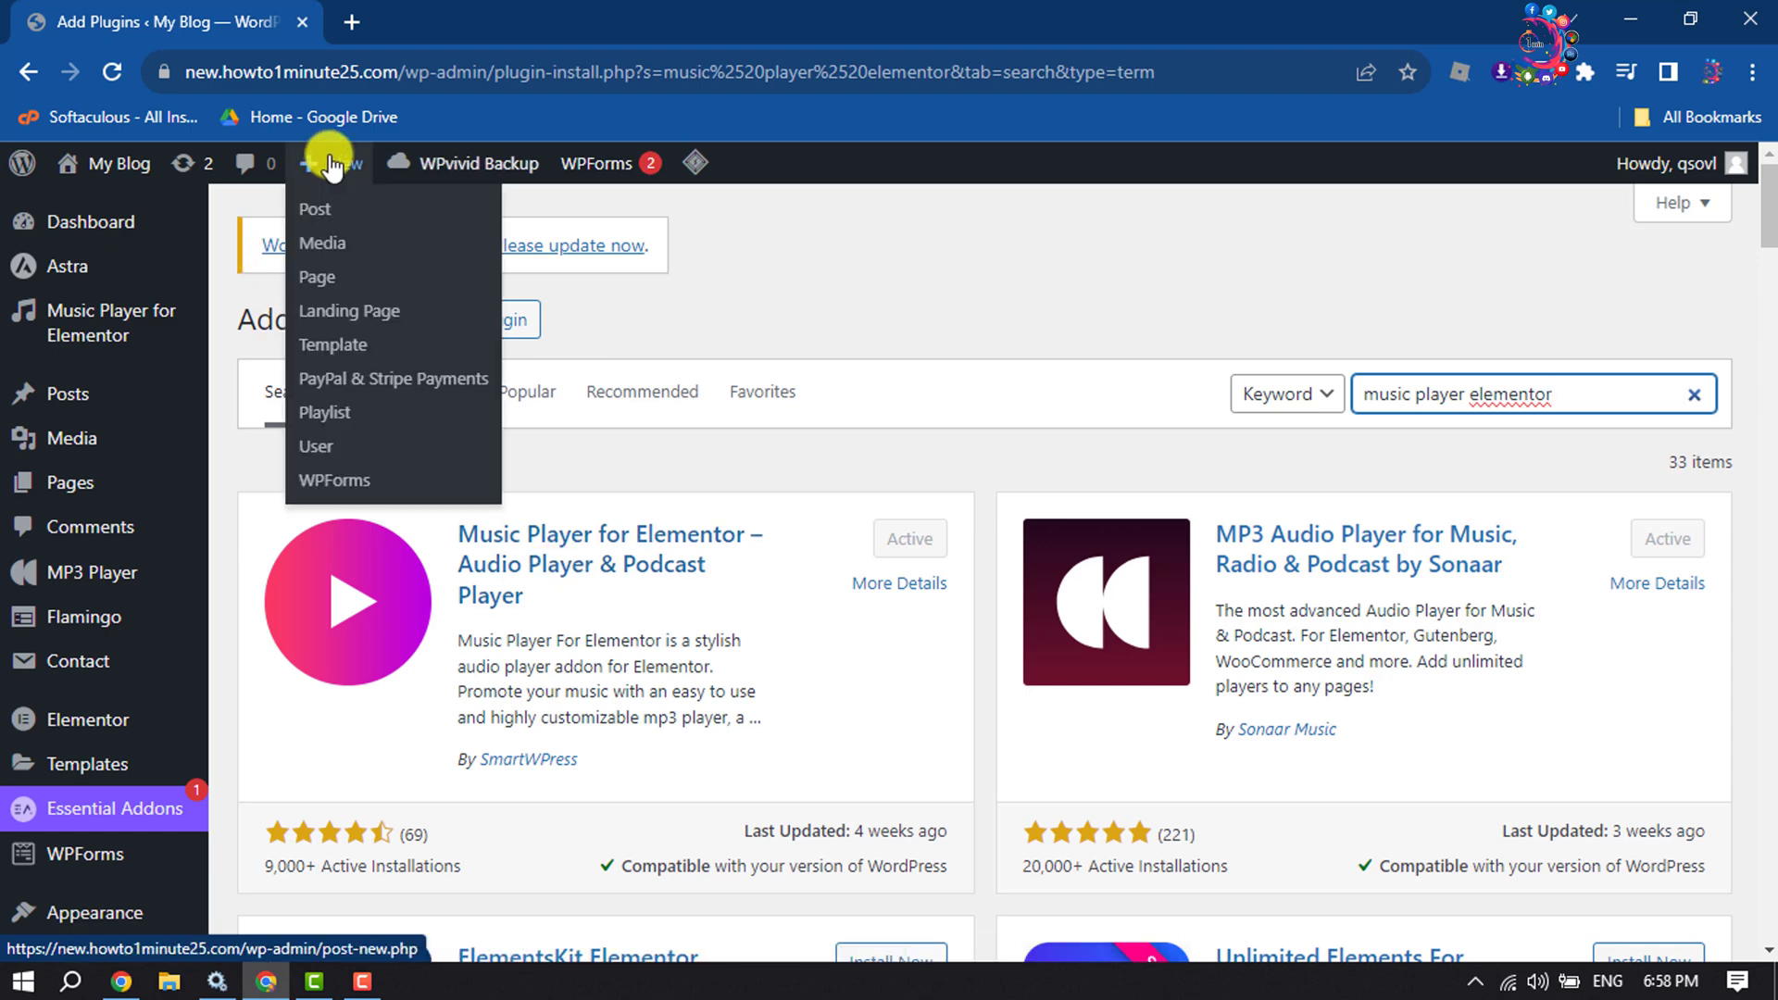
{"action": "left_click", "coordinate": [332, 213]}
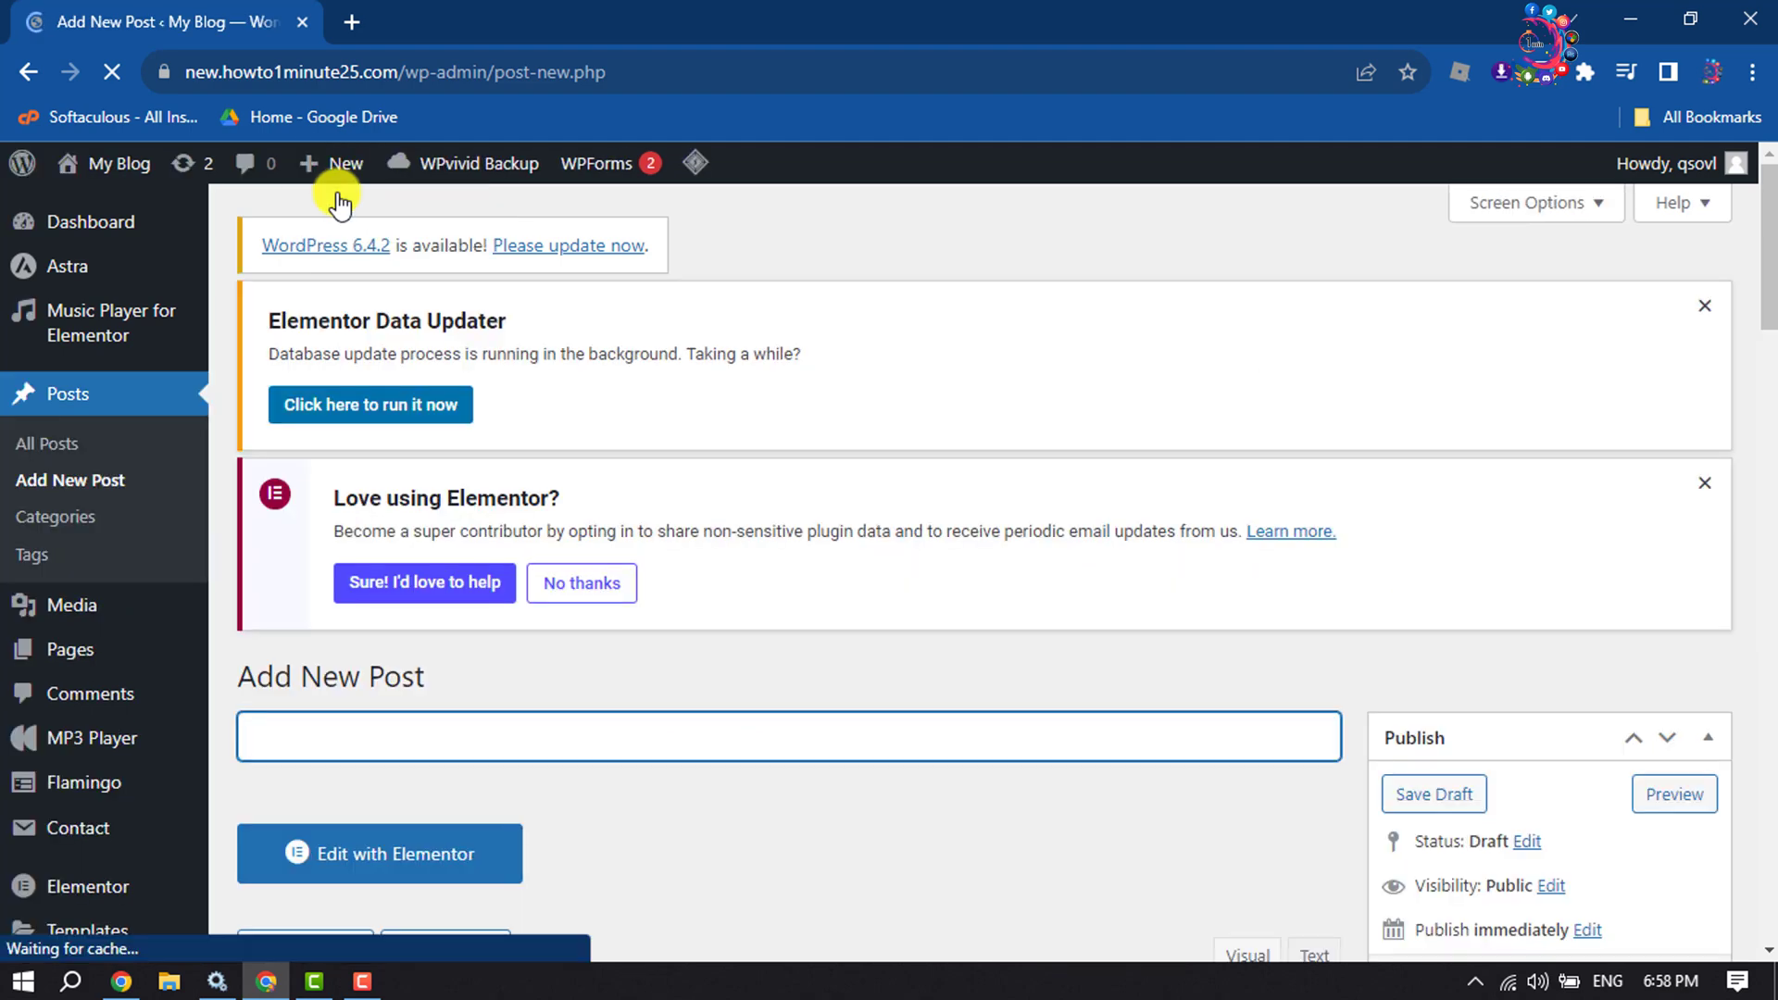
{"action": "scroll", "coordinate": [325, 190], "scroll_direction": "down", "scroll_amount": 4}
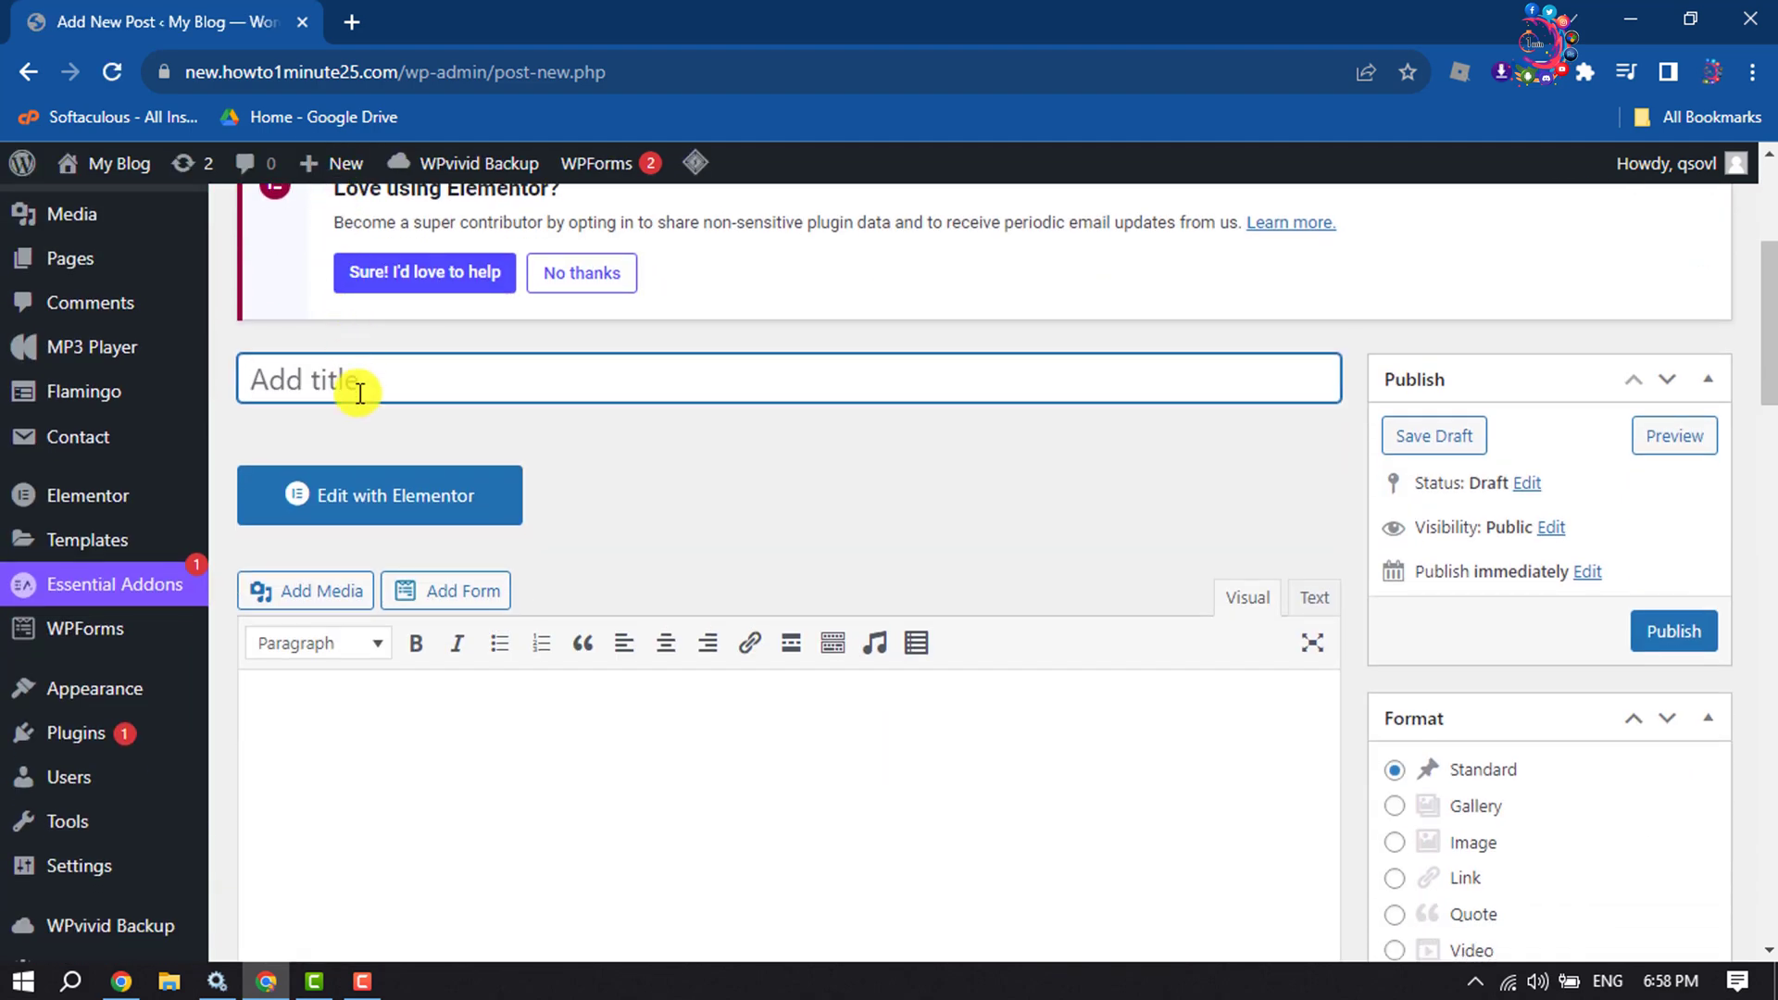
{"action": "scroll", "coordinate": [708, 505], "scroll_direction": "up", "scroll_amount": 4}
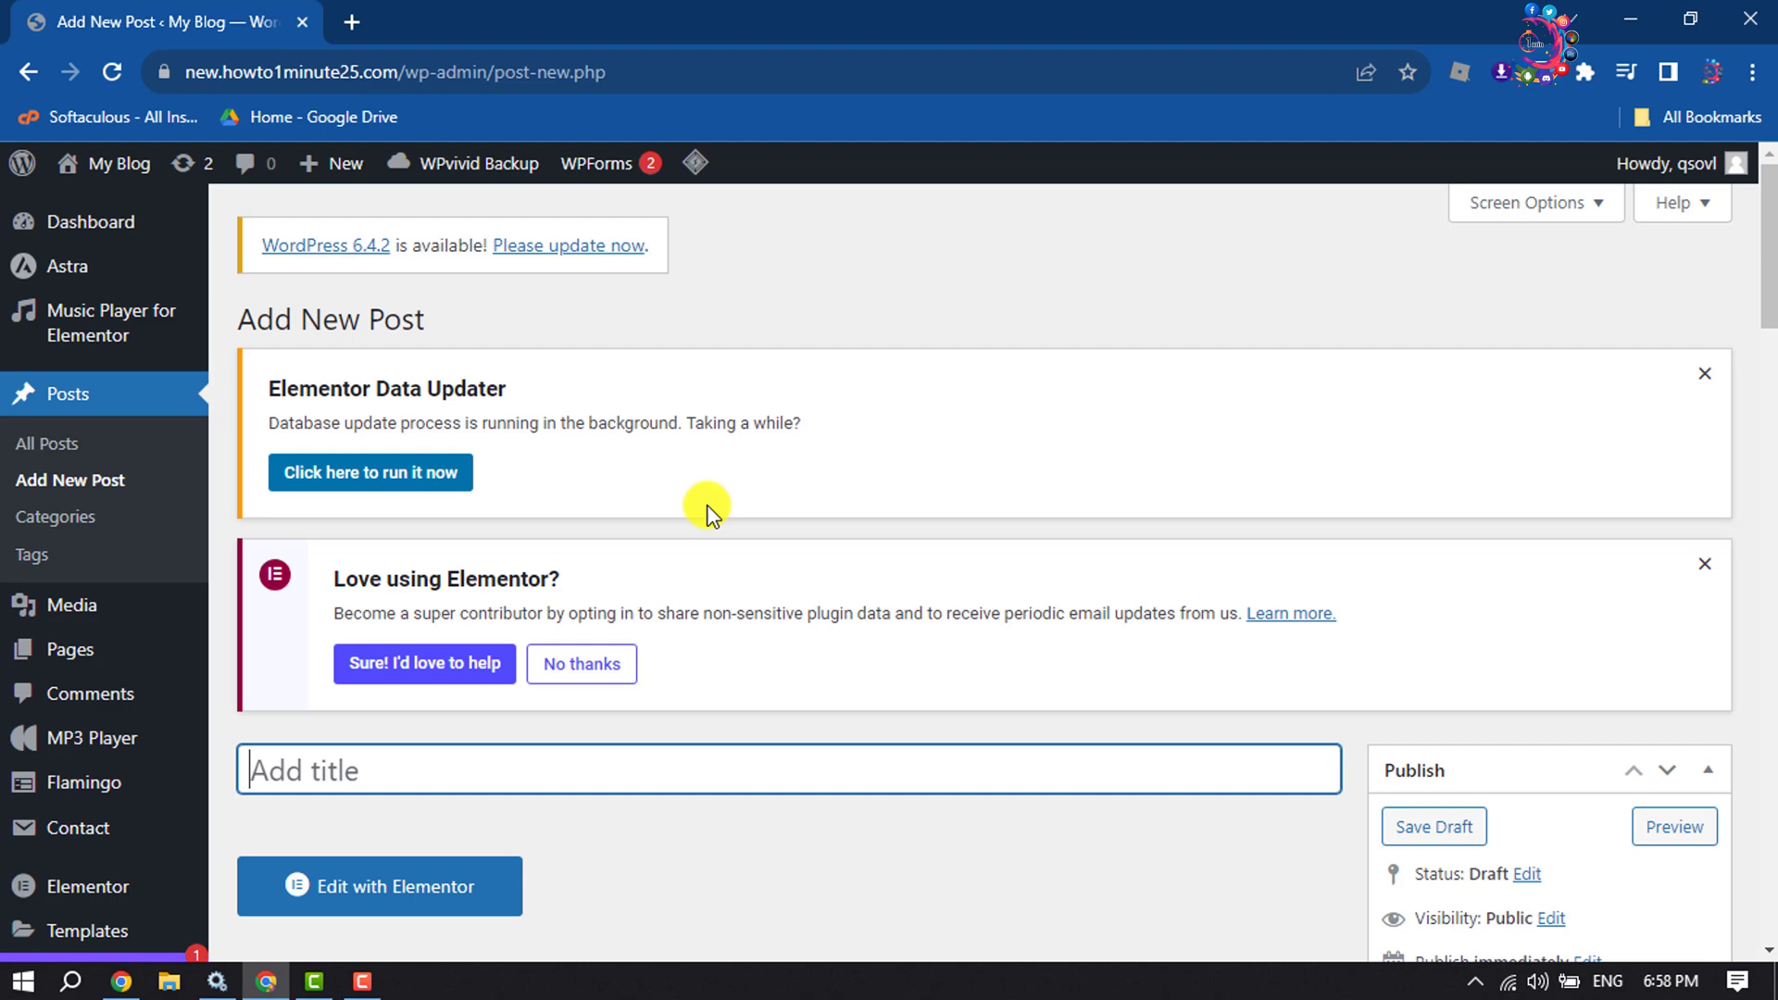
{"action": "scroll", "coordinate": [708, 510], "scroll_direction": "down", "scroll_amount": 5}
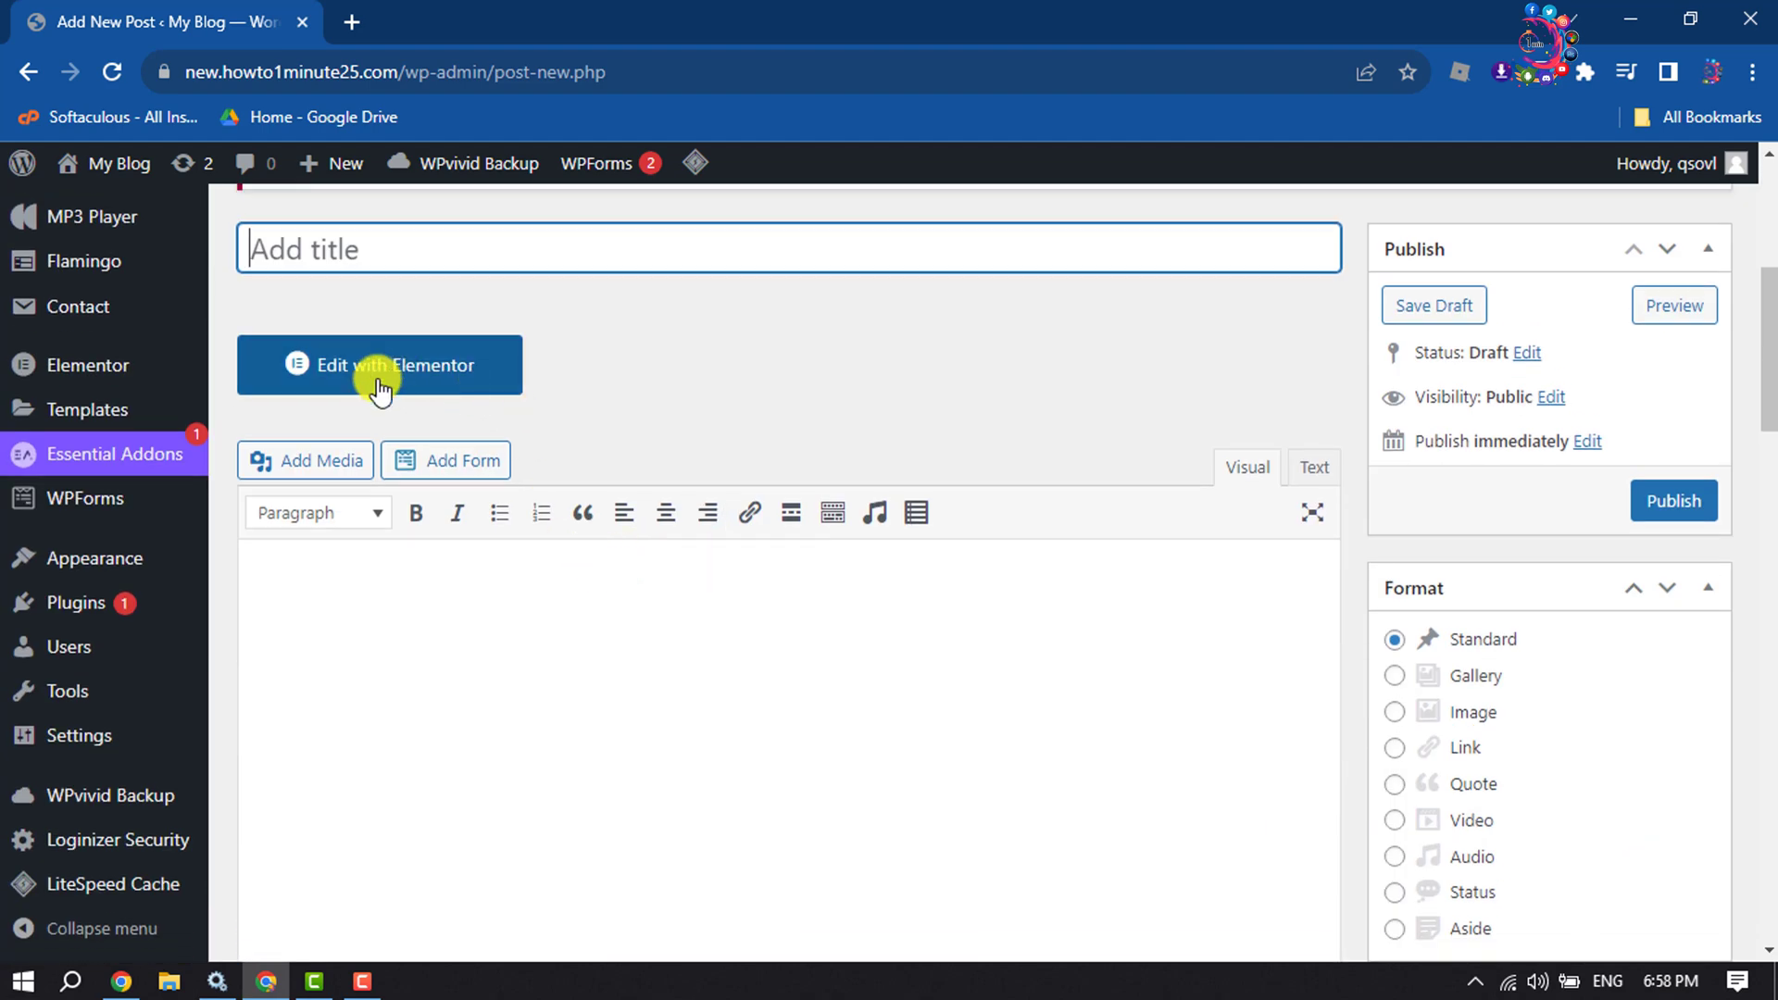
{"action": "left_click", "coordinate": [415, 375]}
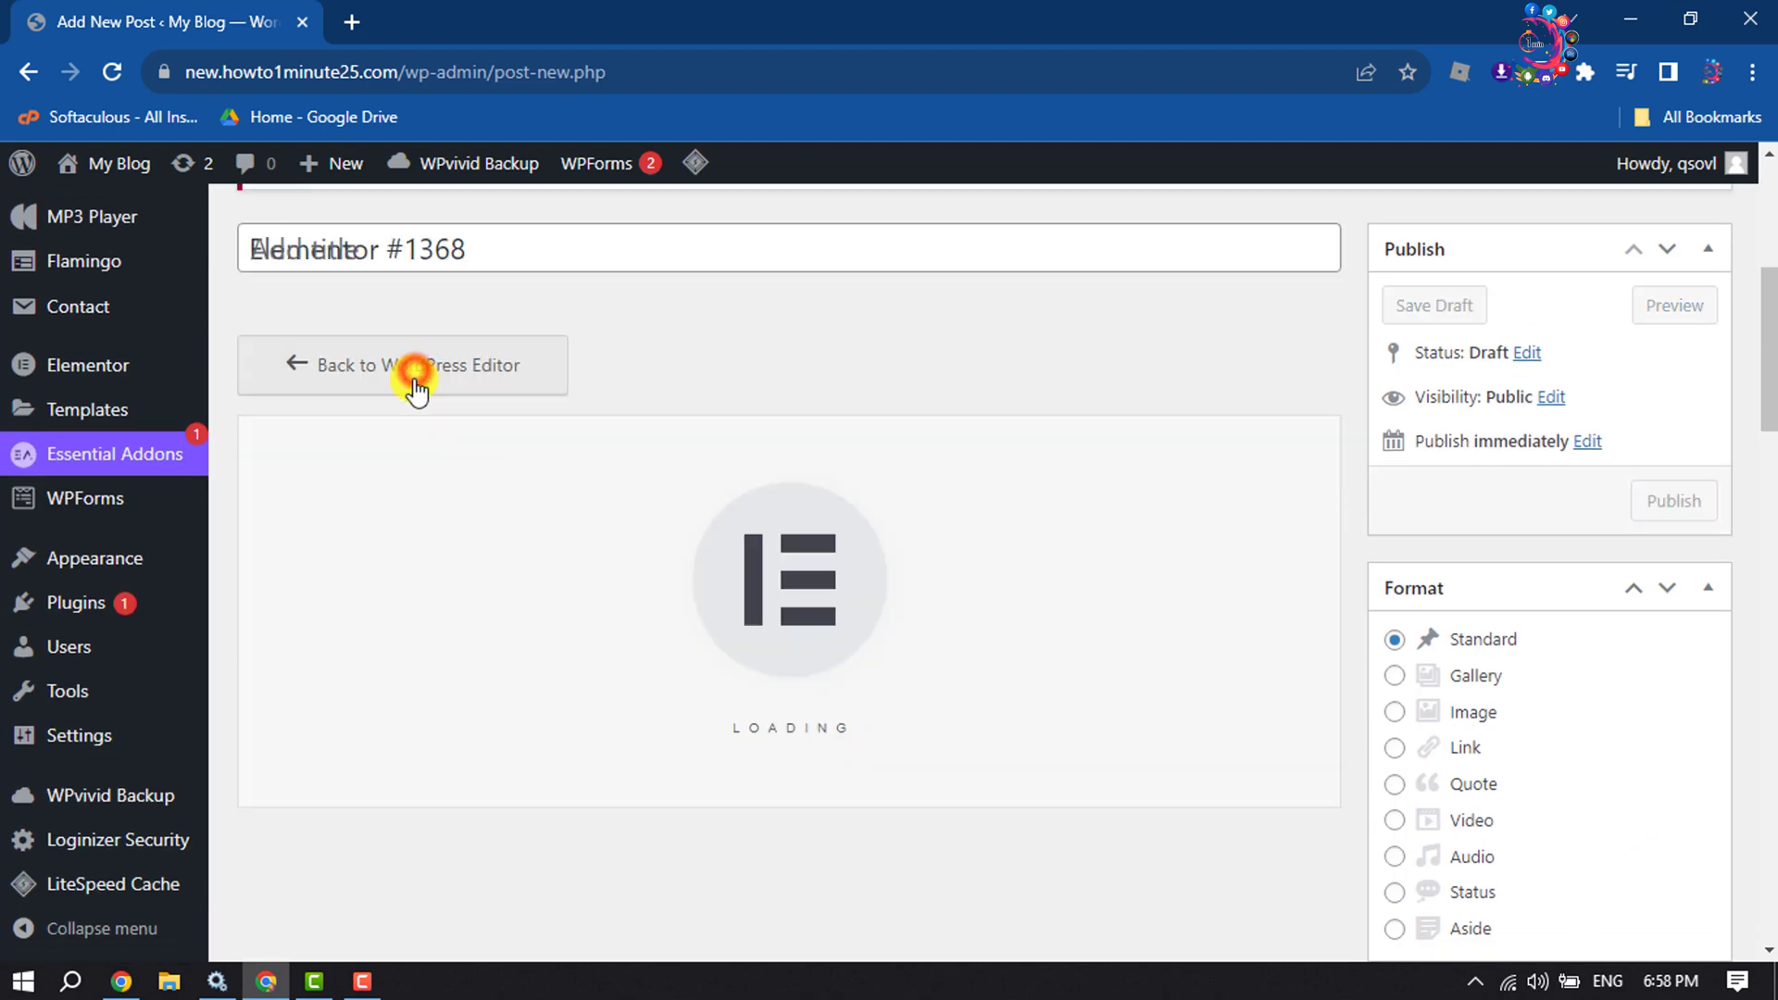
{"action": "scroll", "coordinate": [1012, 607], "scroll_direction": "down", "scroll_amount": 3}
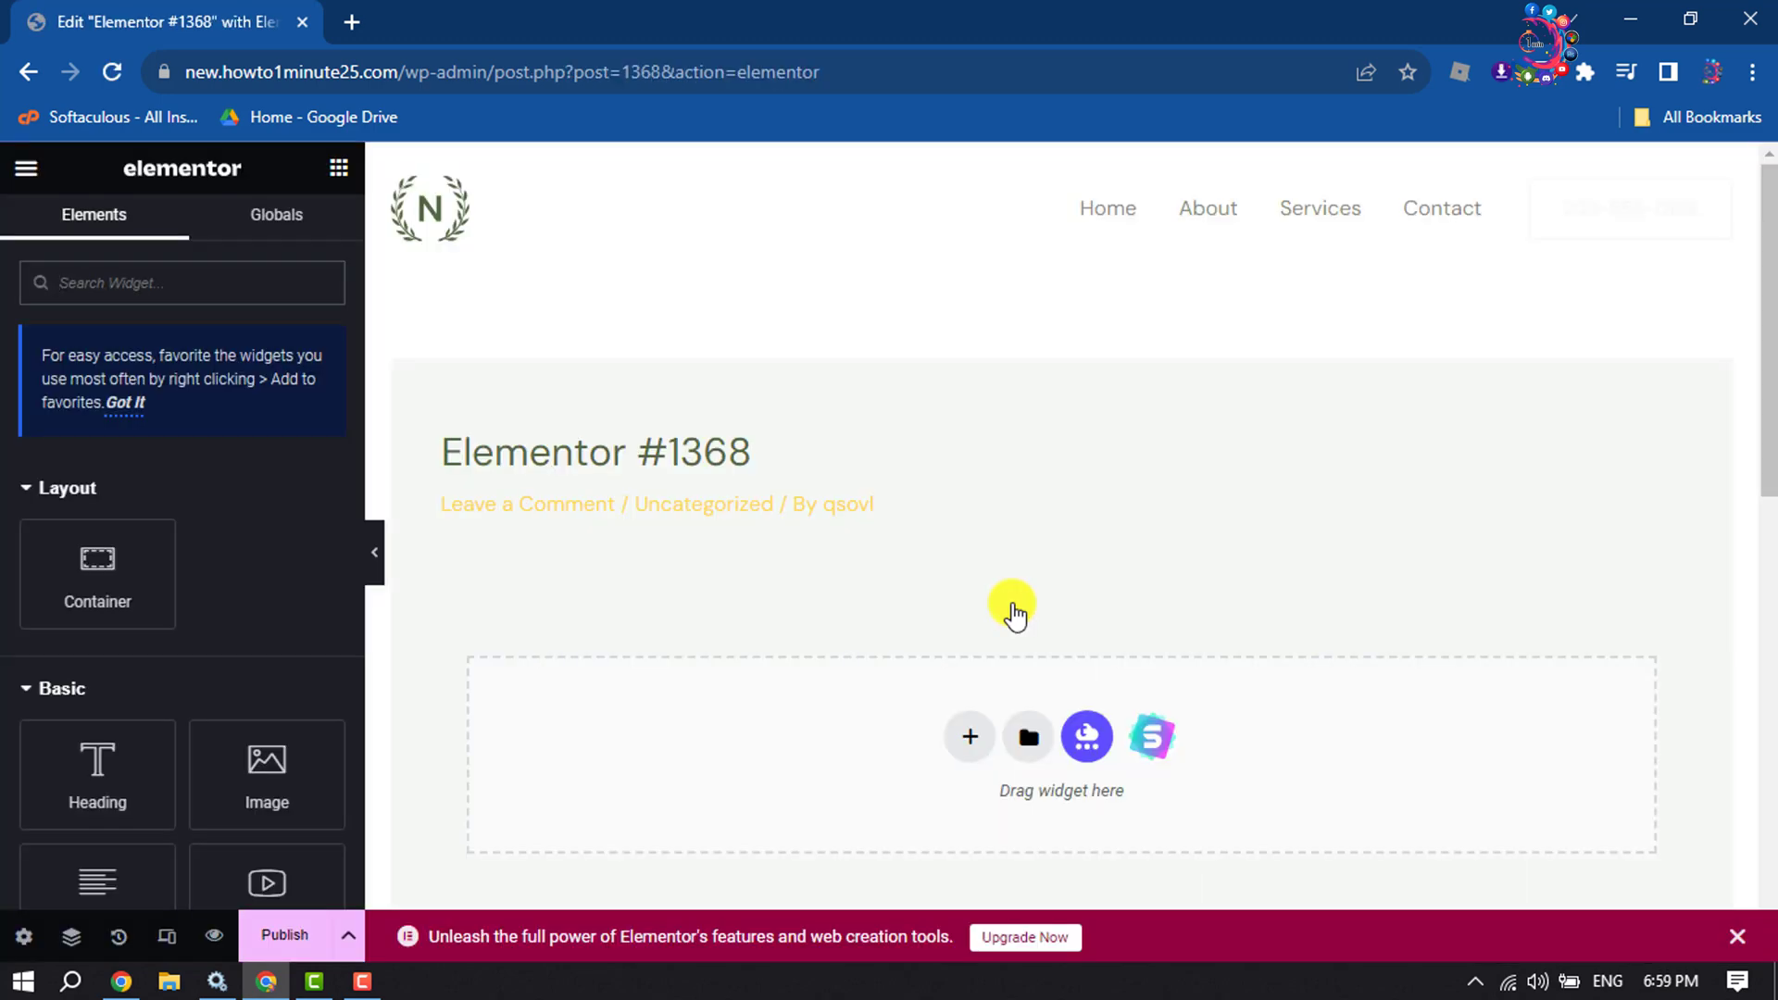
Step: Add a single-column container below the post title using the second structure
{"action": "scroll", "coordinate": [1015, 603], "scroll_direction": "down", "scroll_amount": 3}
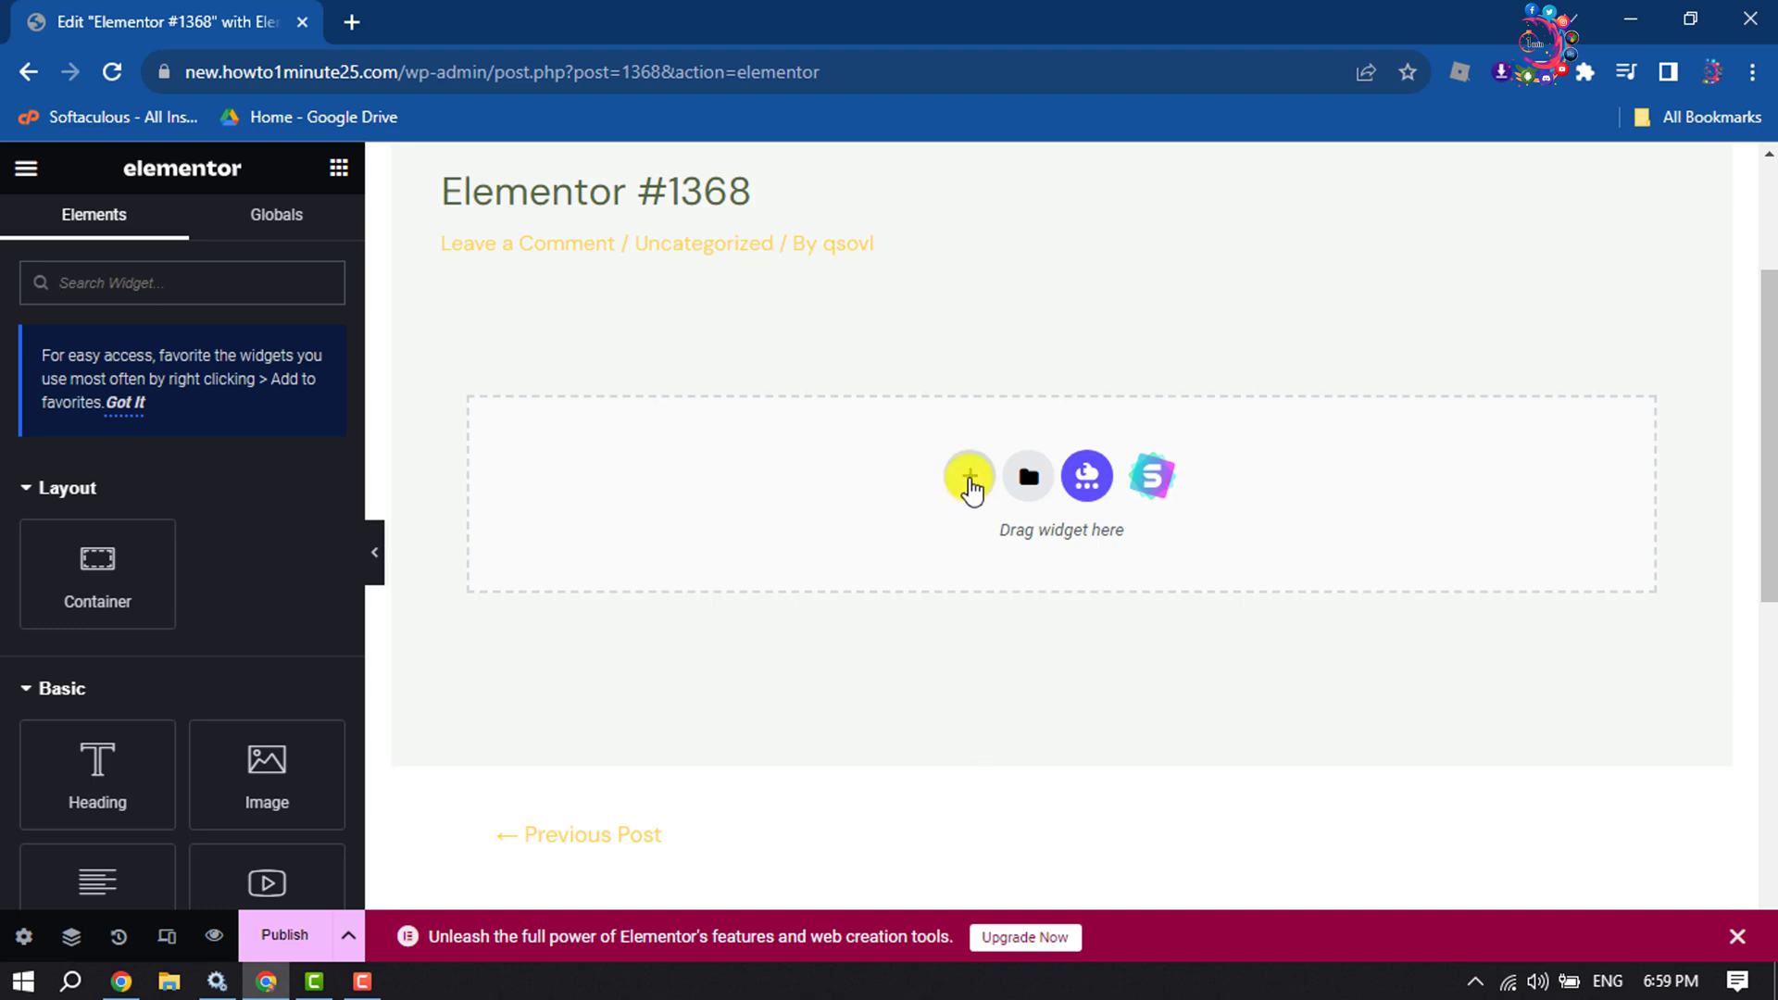
{"action": "left_click", "coordinate": [970, 480]}
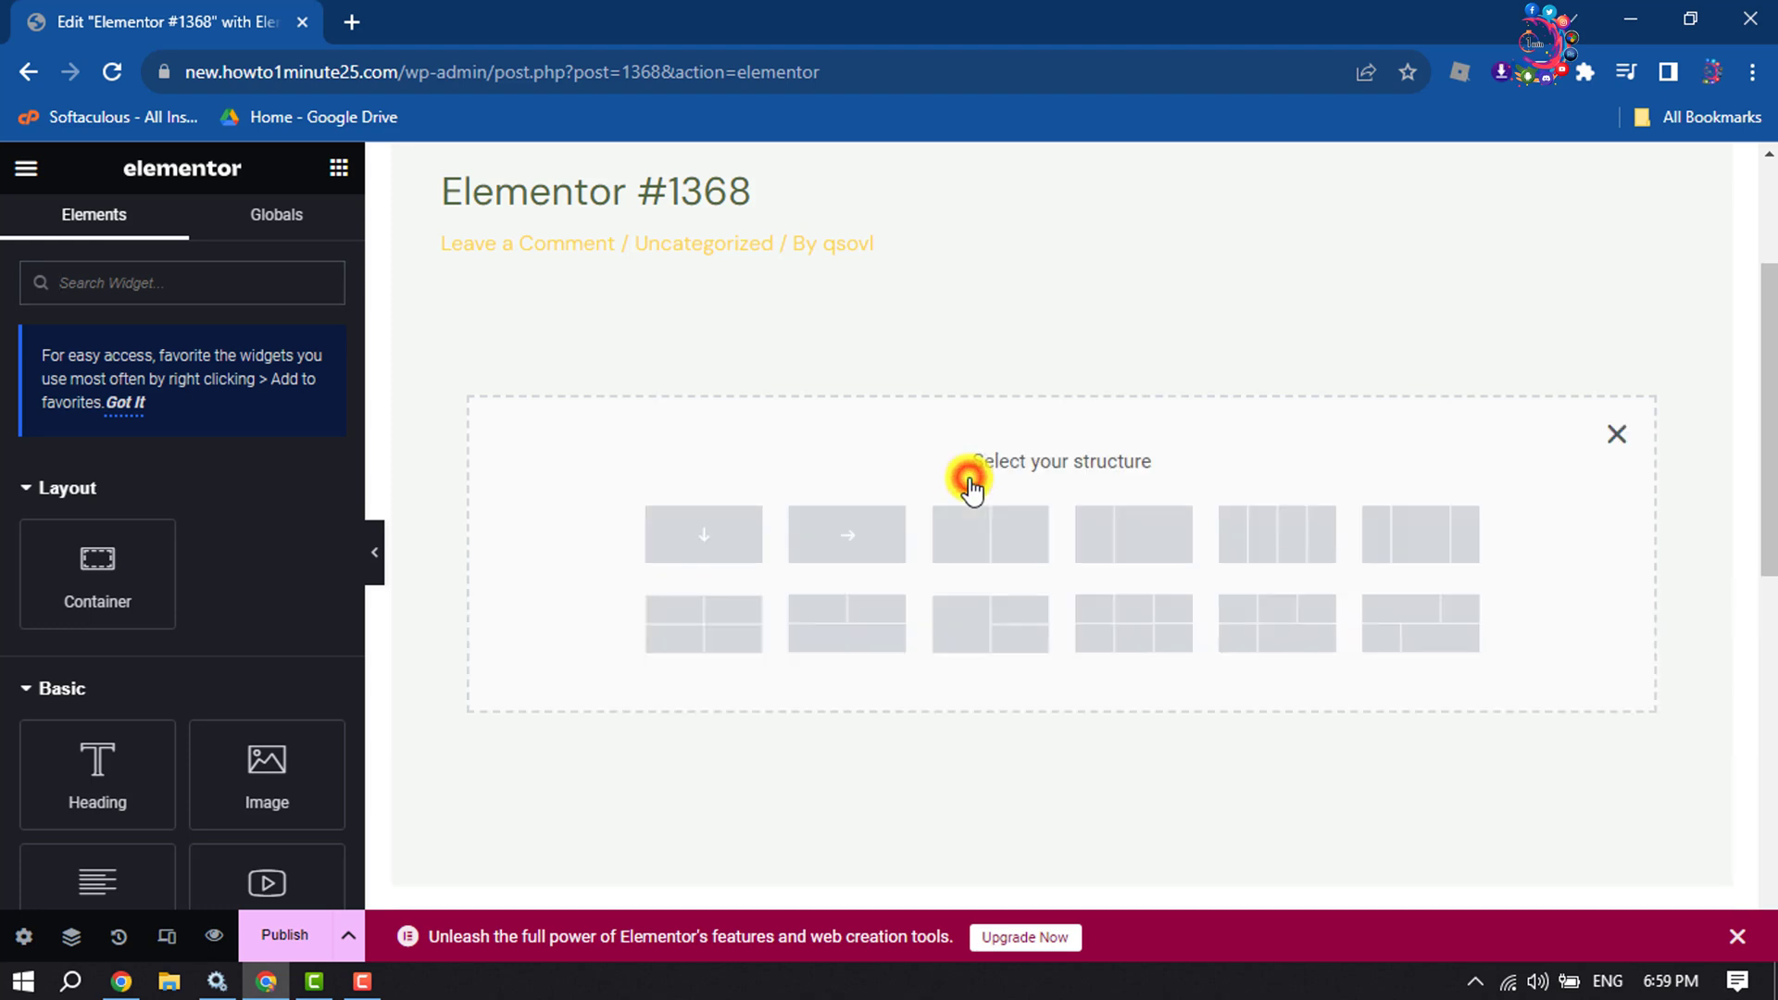
{"action": "left_click", "coordinate": [851, 547]}
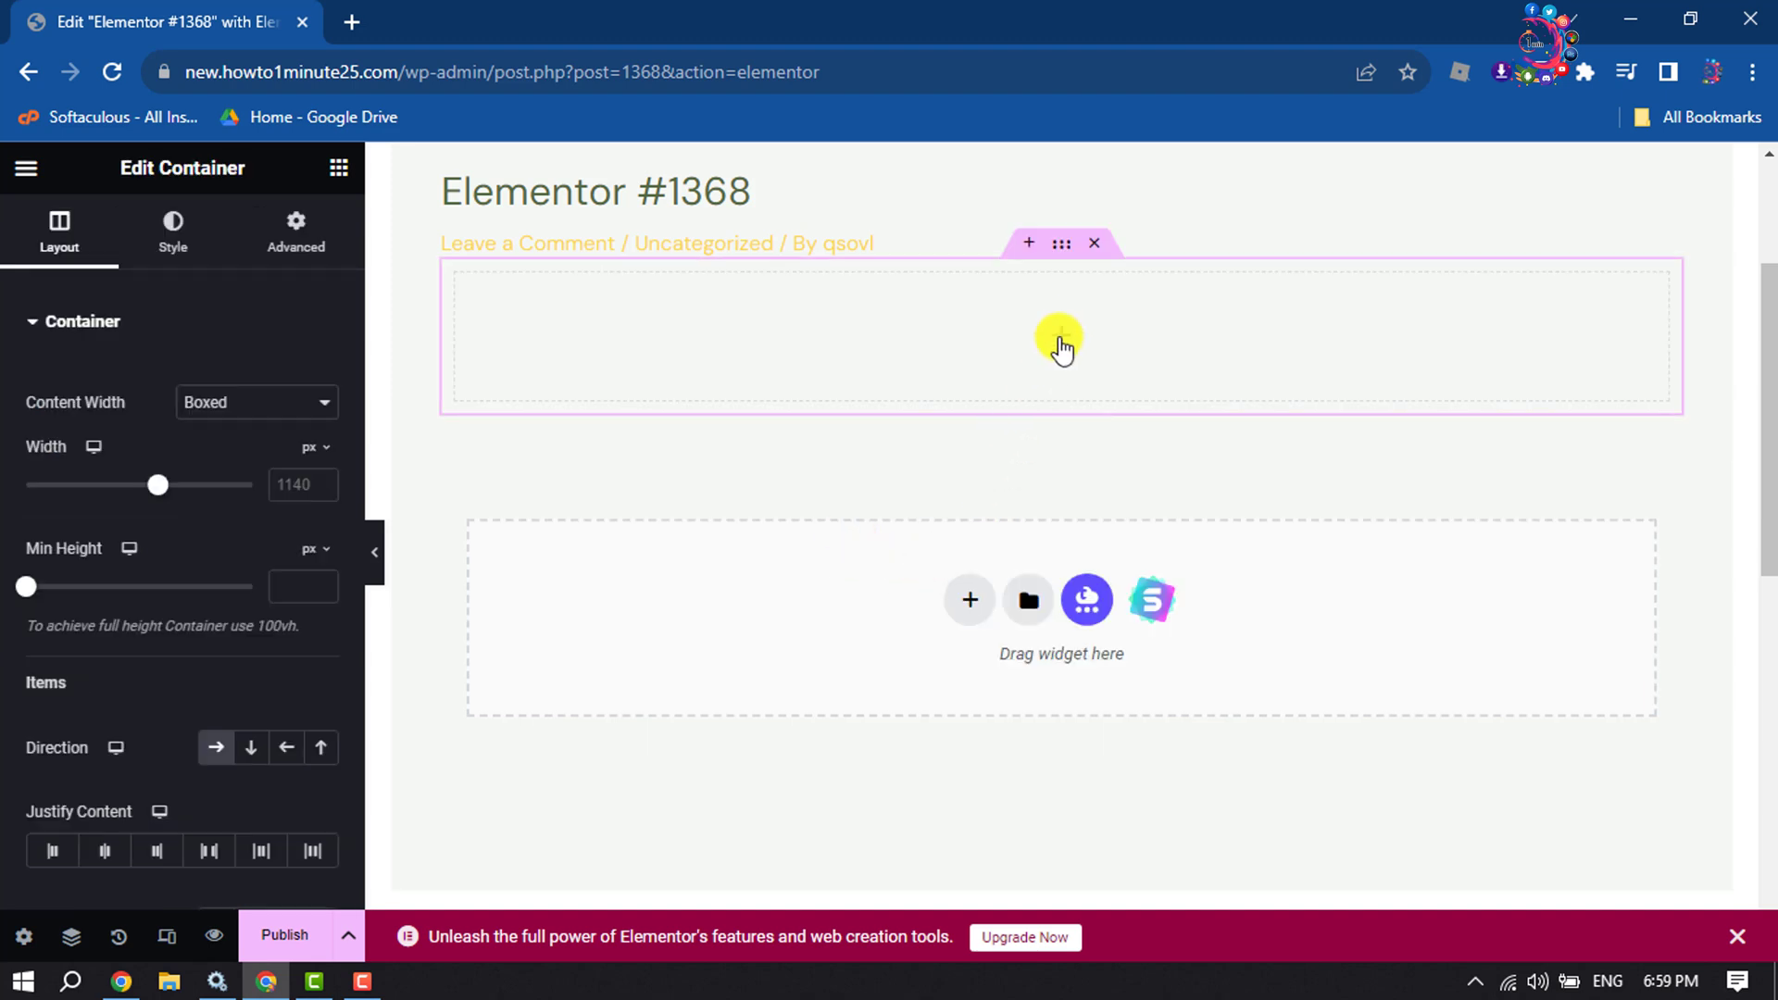
Step: Filter the container's widget list by searching 'music'
{"action": "left_click", "coordinate": [1060, 345]}
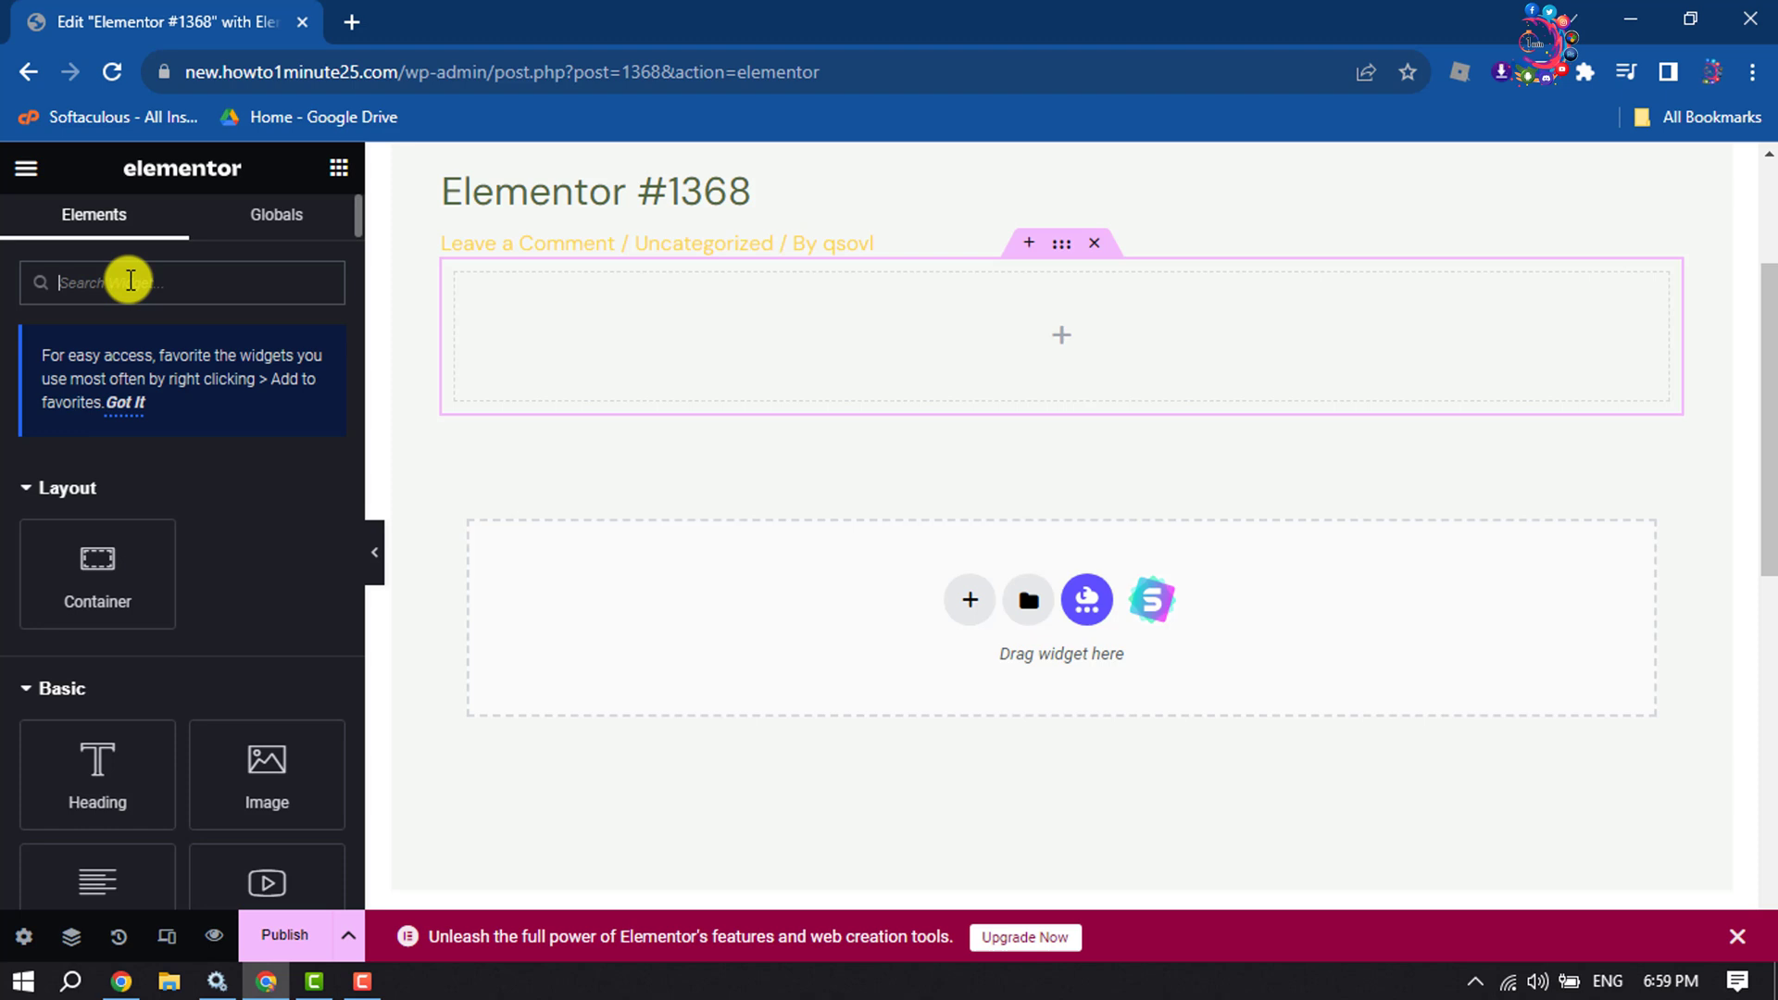
{"action": "left_click", "coordinate": [202, 296]}
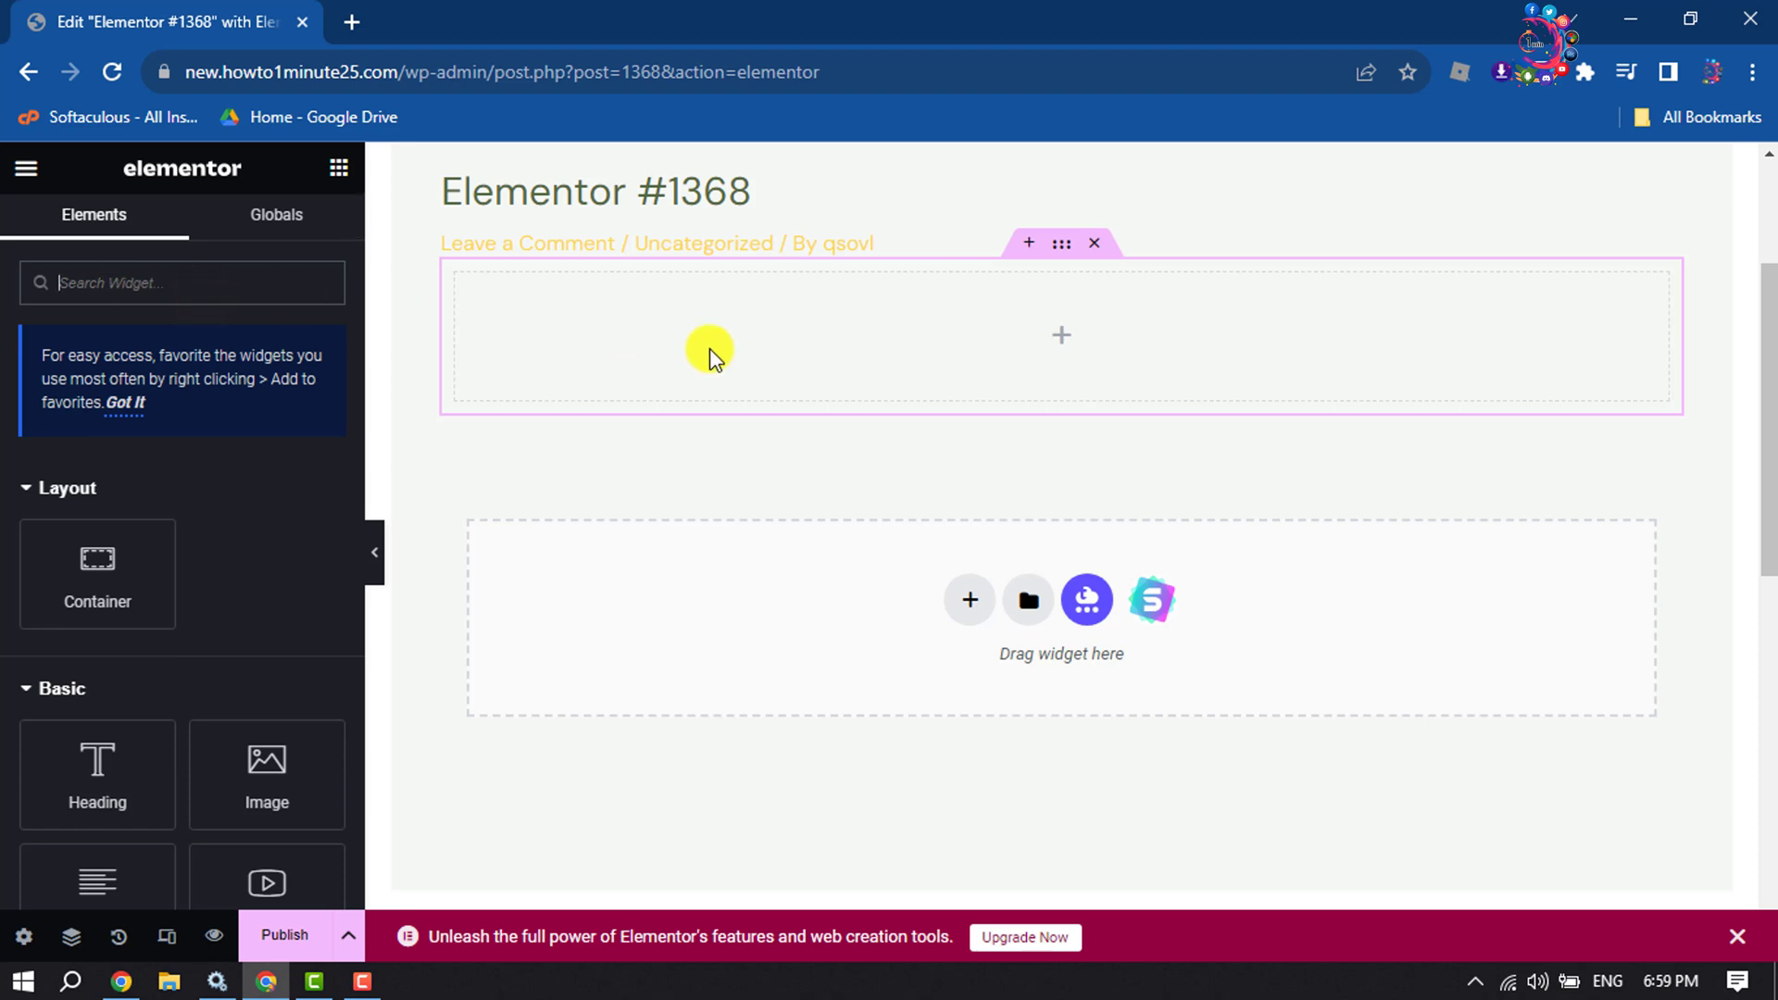
{"action": "type", "text": "music"}
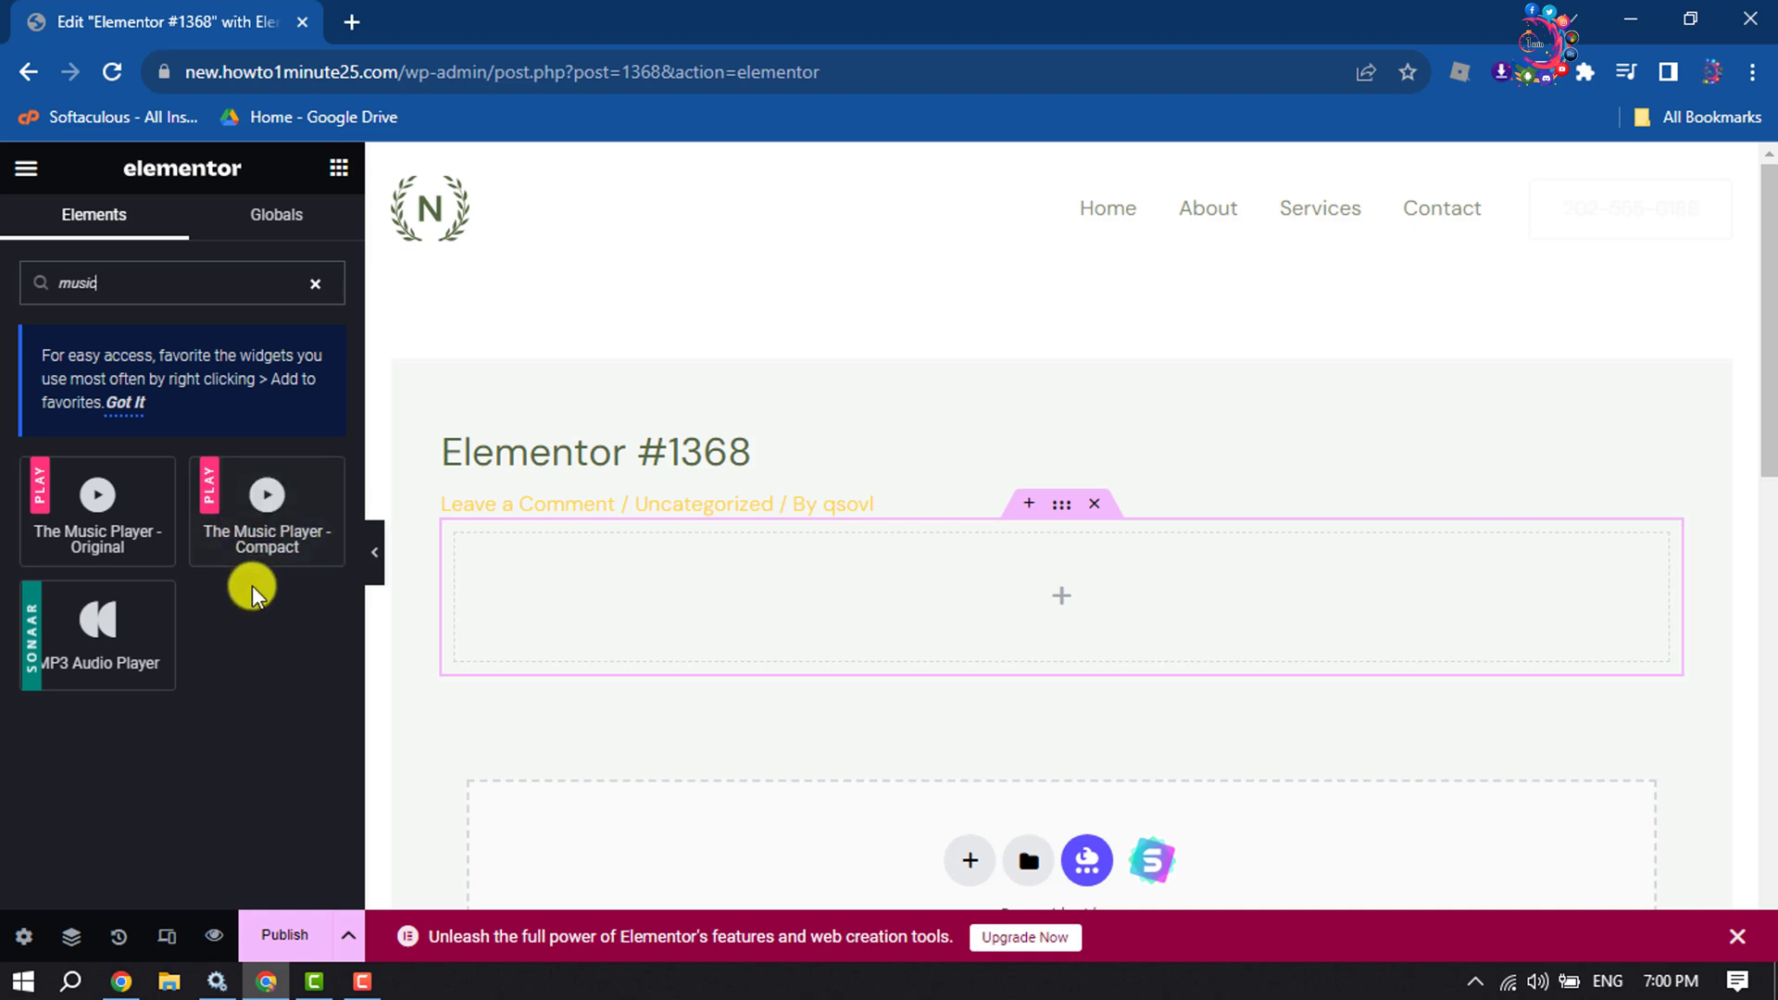
Step: Drag The Music Player - Compact widget into the empty container
{"action": "left_click_drag", "start_coordinate": [251, 537], "coordinate": [1025, 597]}
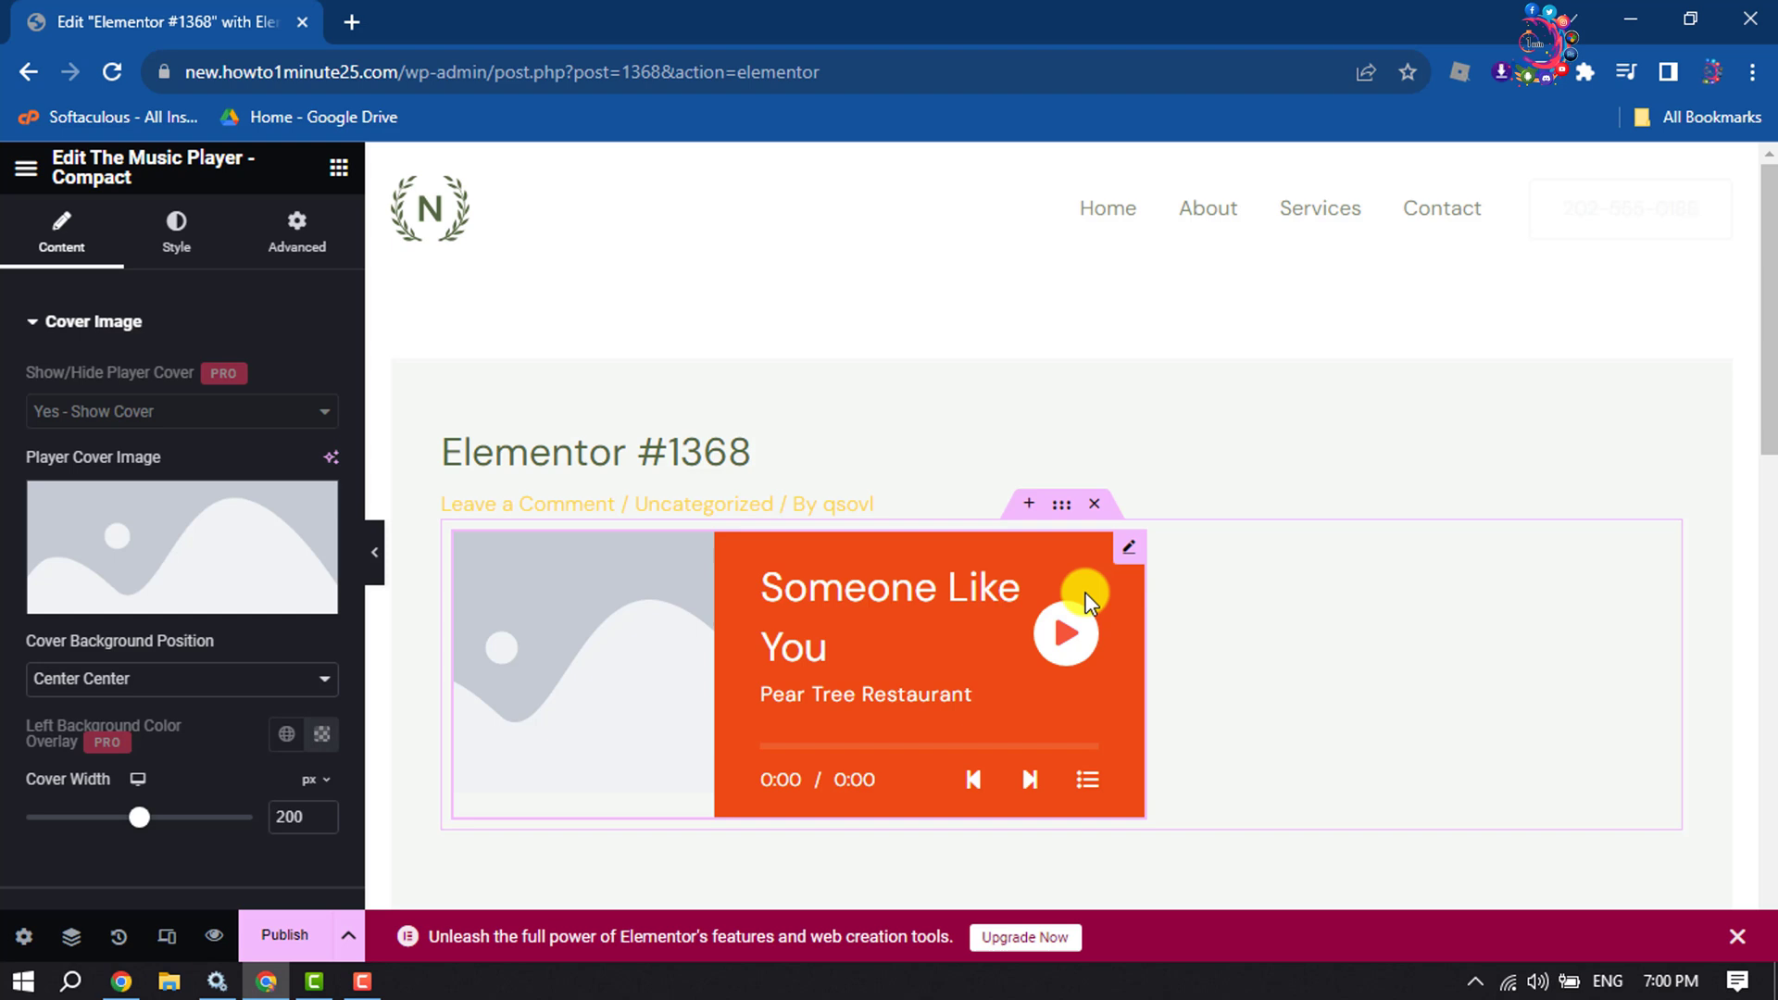
{"action": "scroll", "coordinate": [1018, 555], "scroll_direction": "down", "scroll_amount": 3}
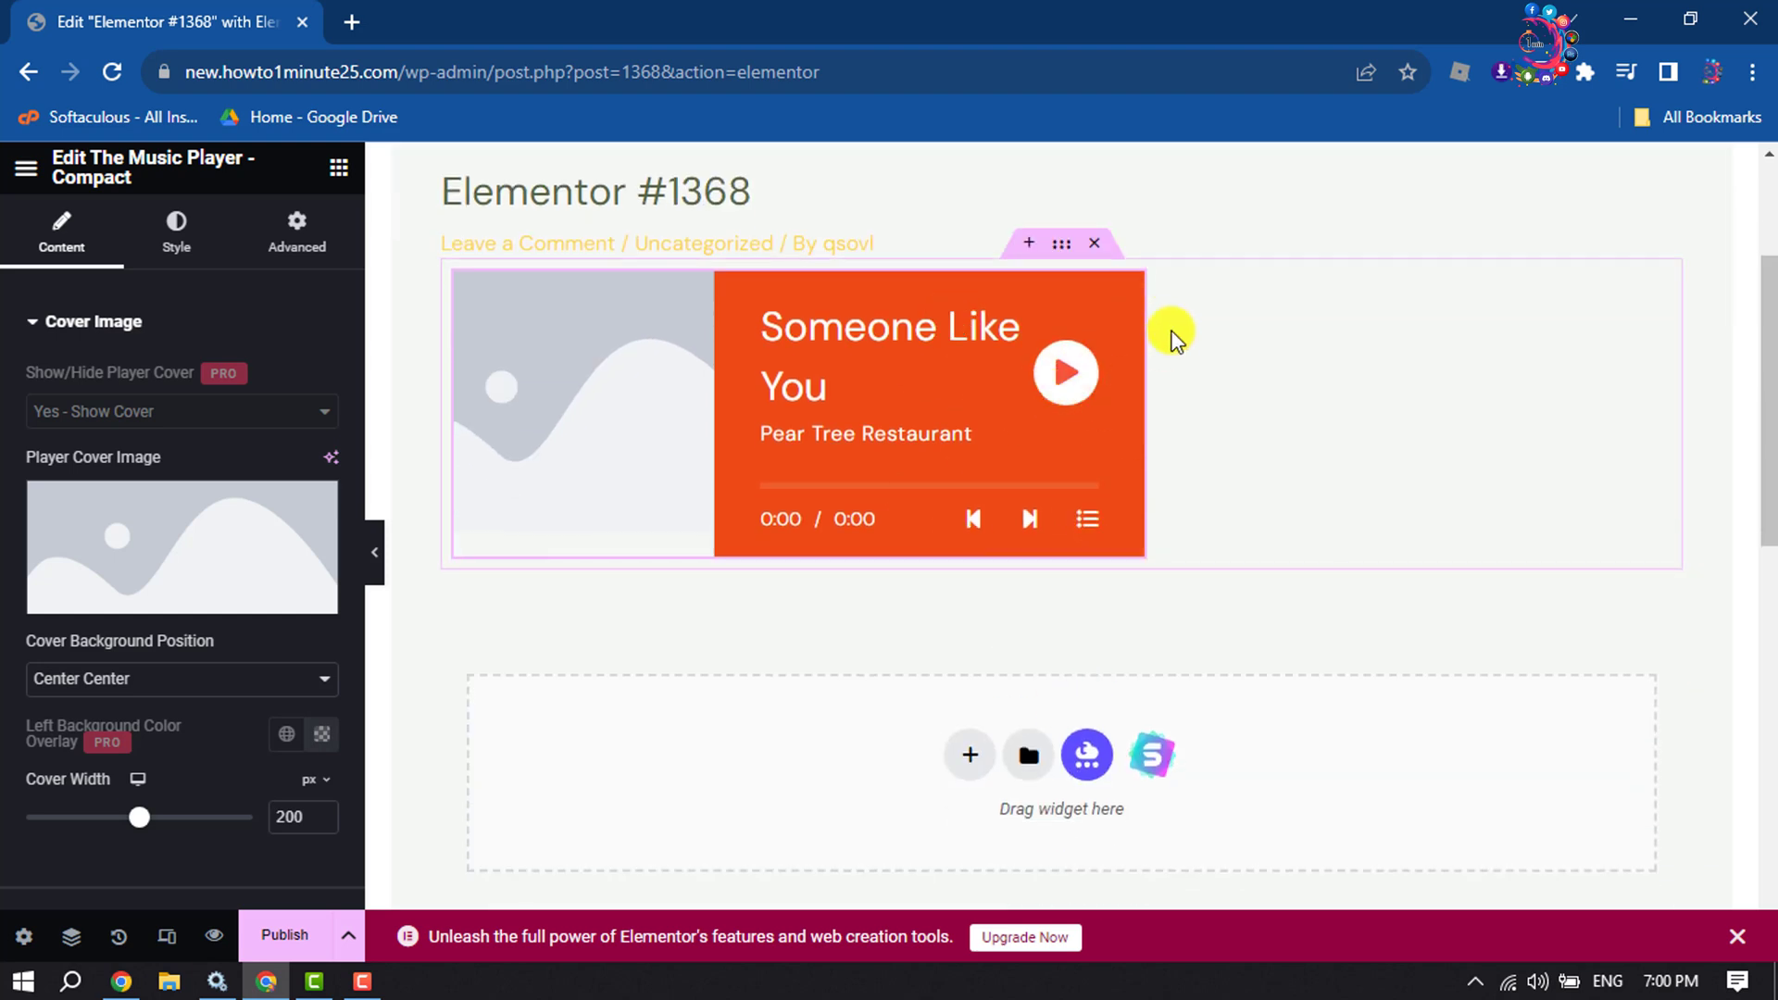
{"action": "mouse_move", "coordinate": [178, 587]}
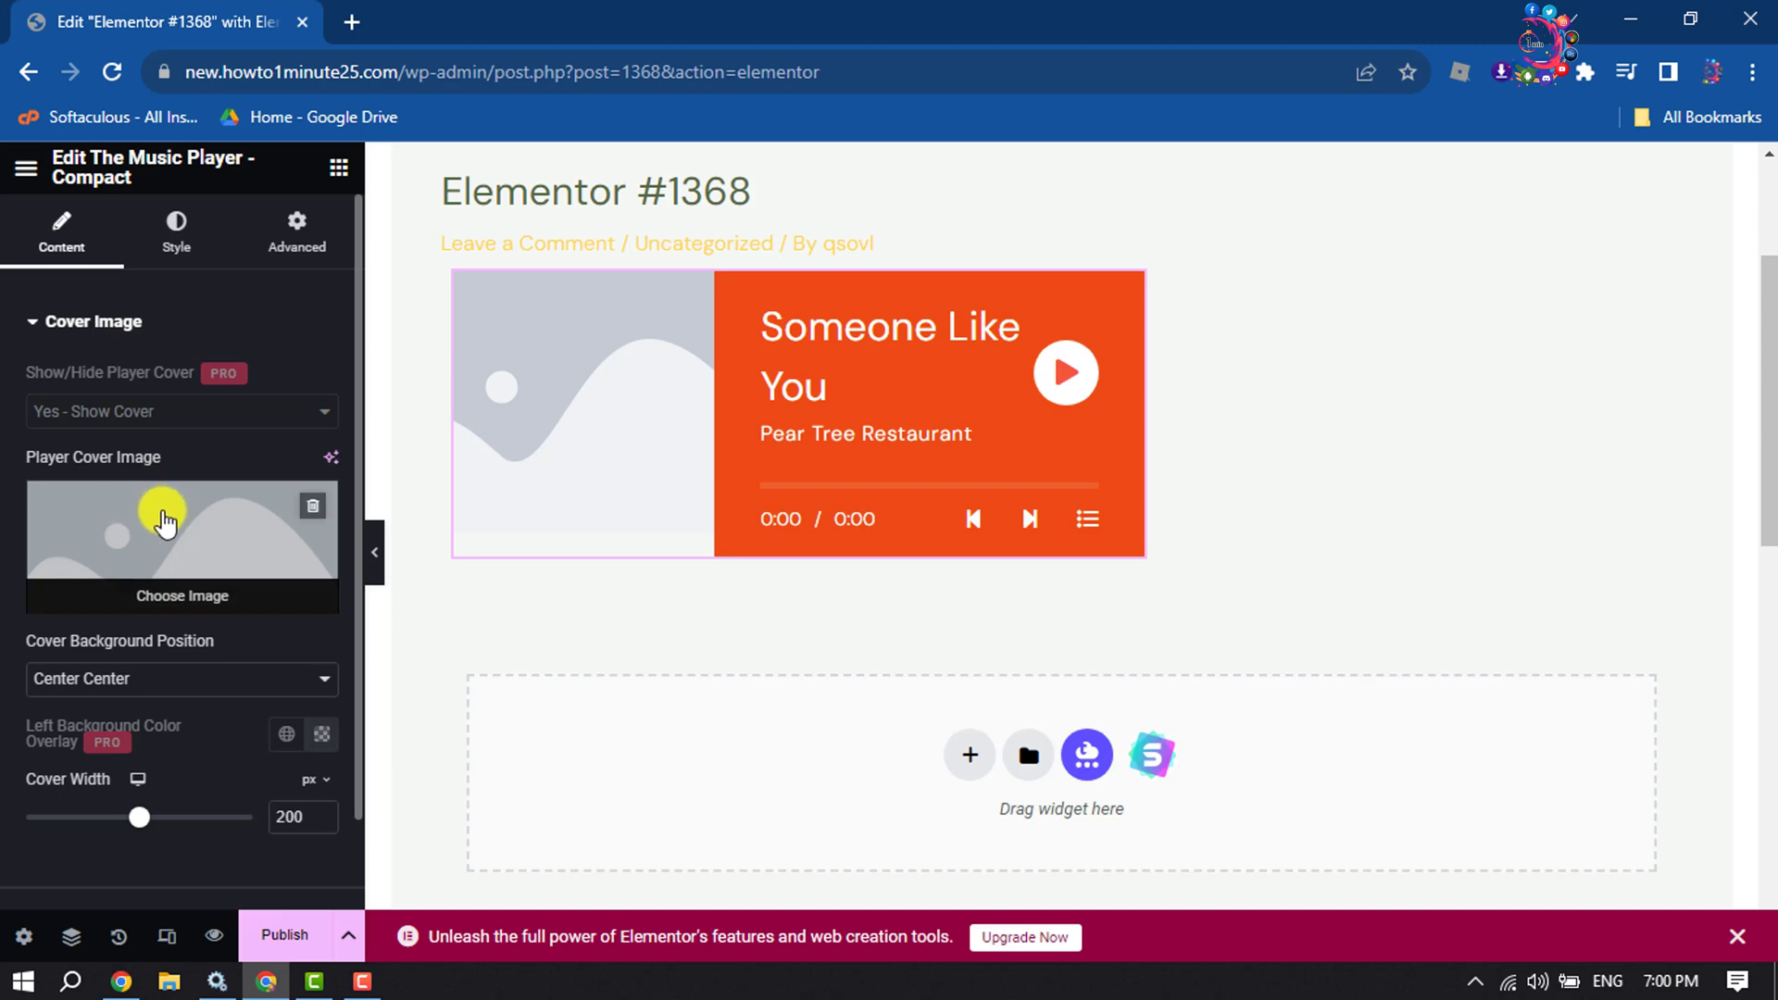
Step: Set the player cover image to avatar_3.jpg from the Media Library
{"action": "left_click", "coordinate": [190, 600]}
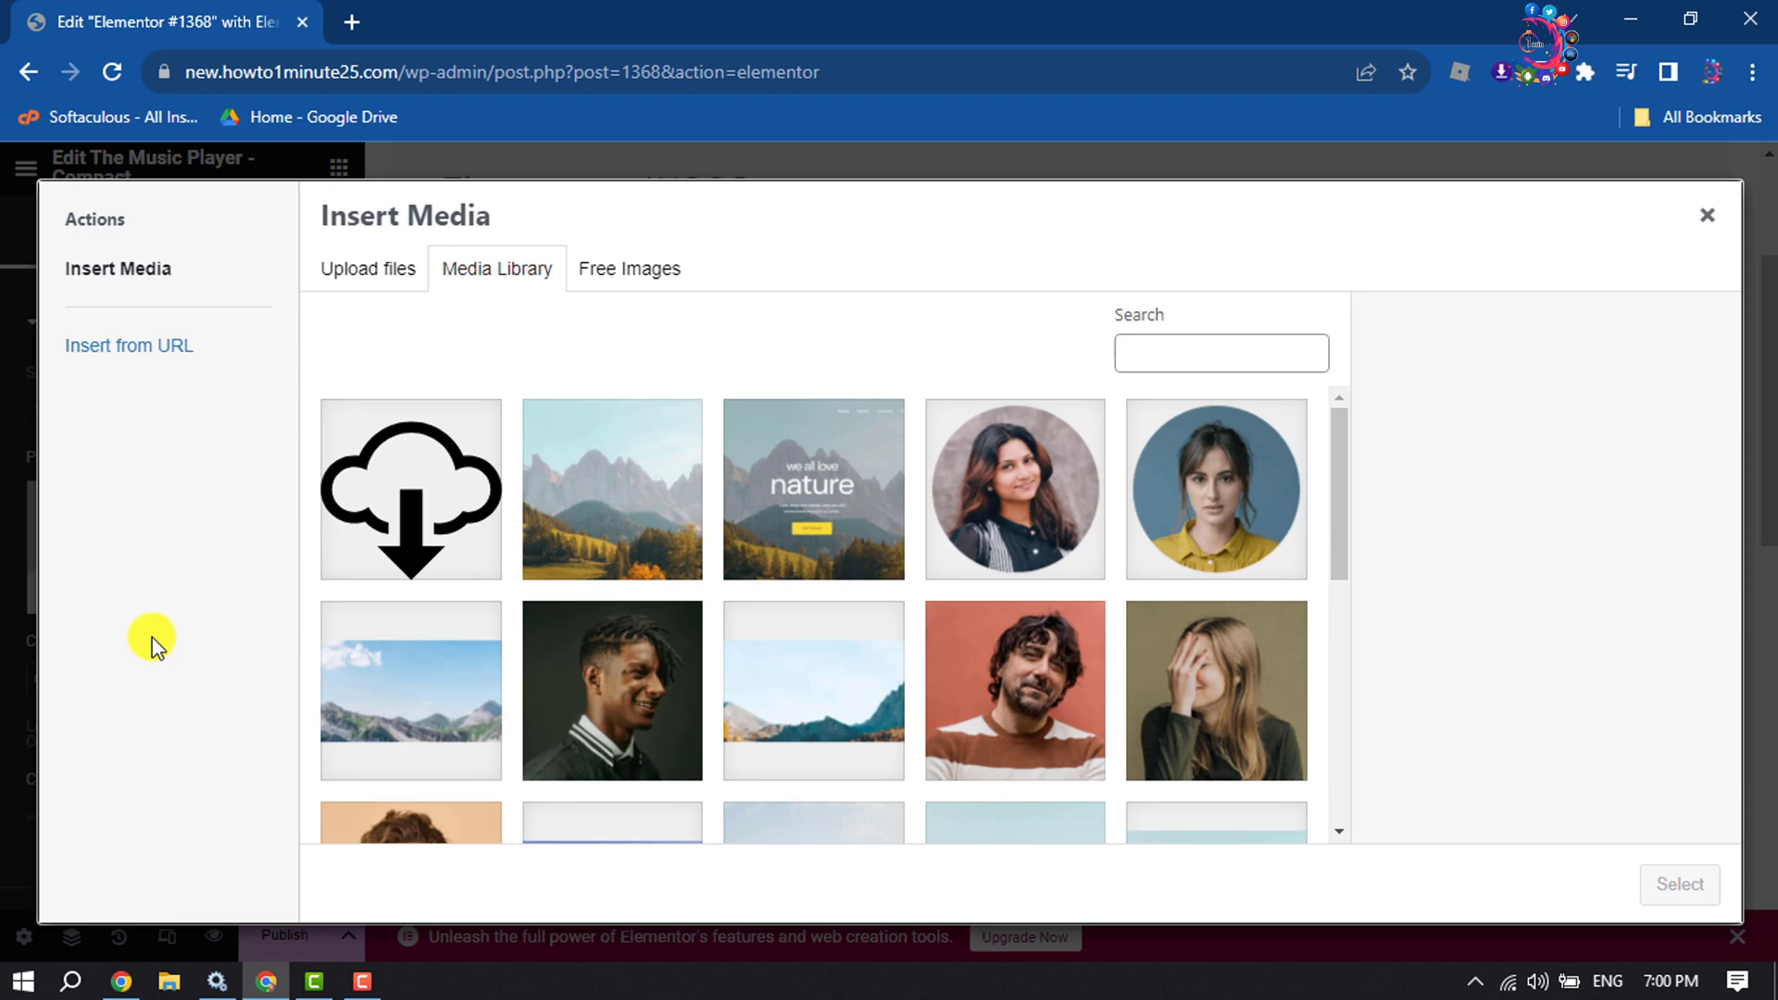
{"action": "scroll", "coordinate": [893, 624], "scroll_direction": "down", "scroll_amount": 5}
{"action": "left_click", "coordinate": [371, 525]}
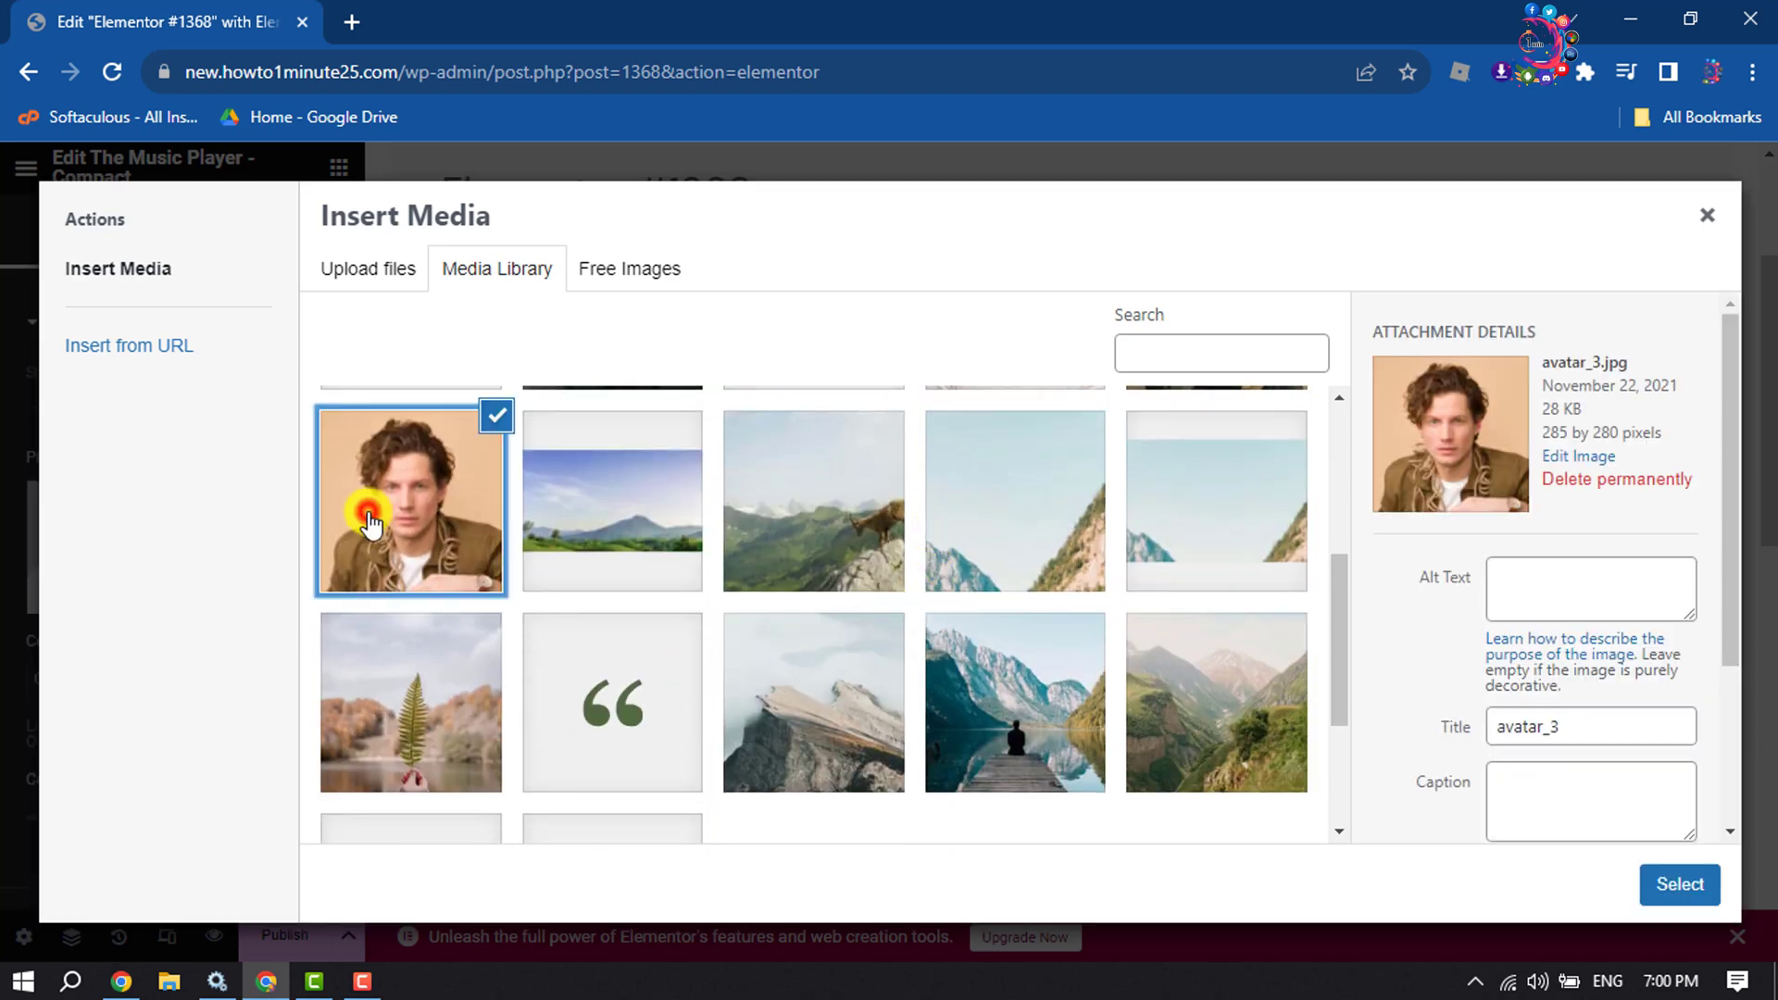
{"action": "left_click", "coordinate": [1708, 898]}
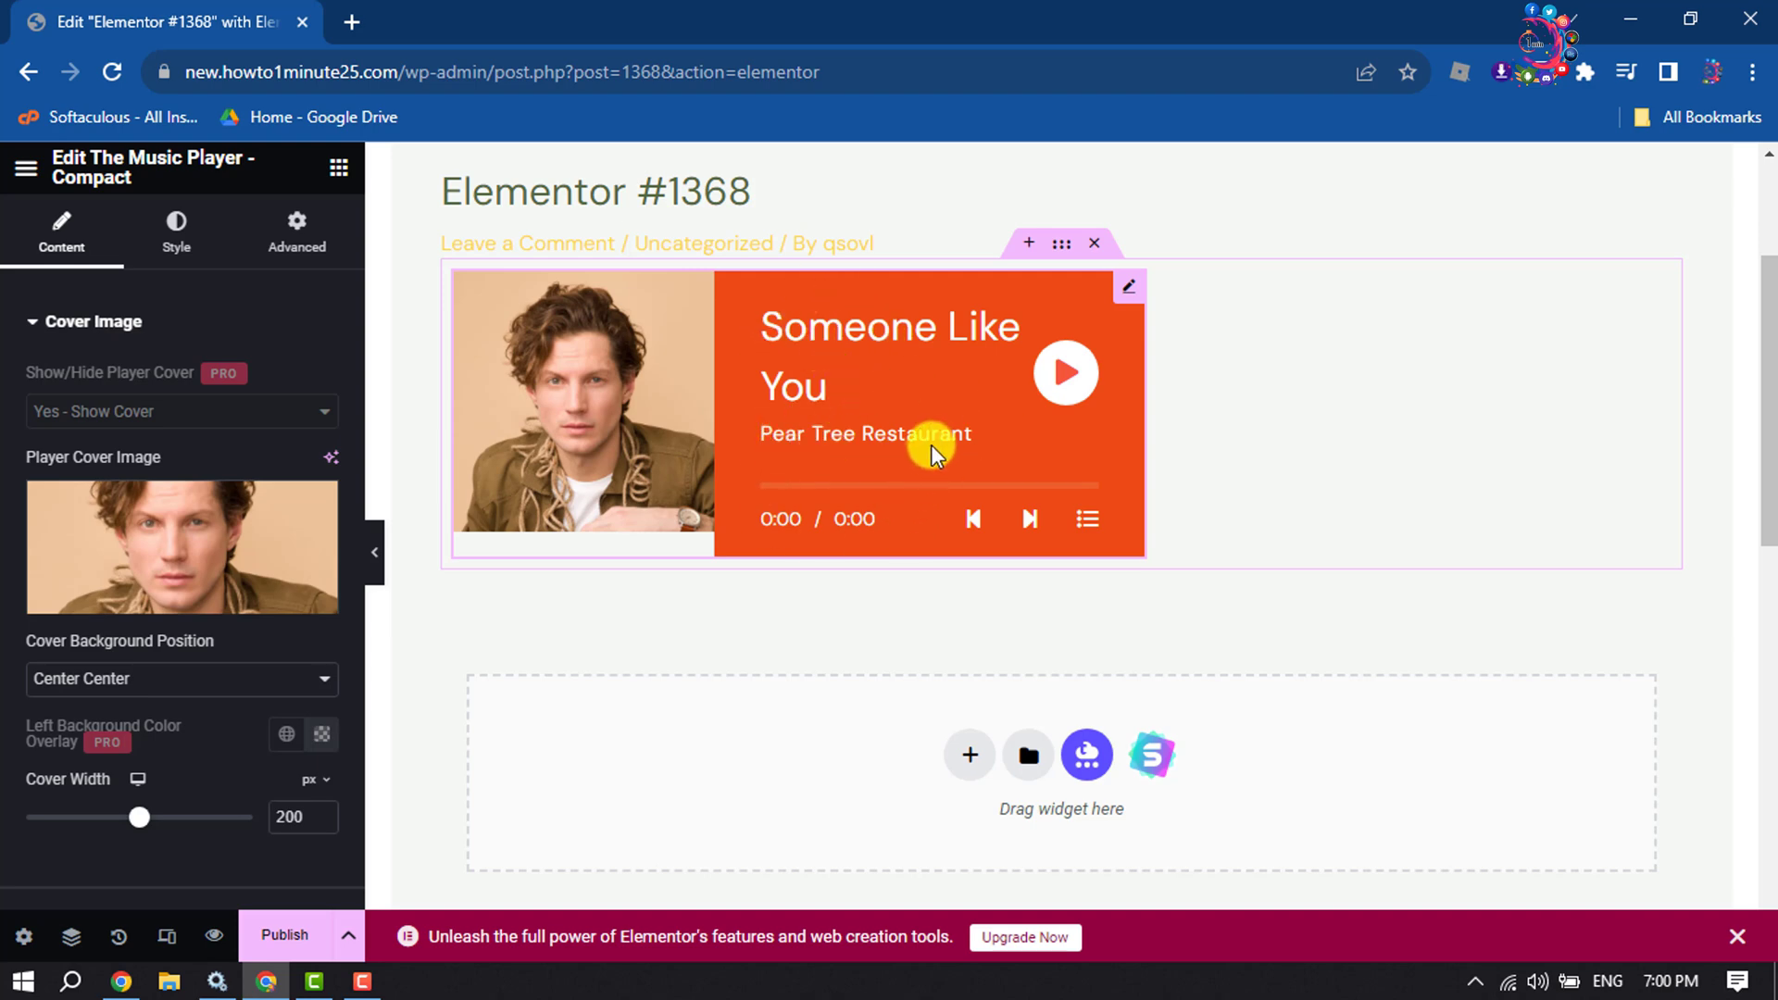
Step: Expand the Someone Like You track in the player's Playlist settings
{"action": "scroll", "coordinate": [4, 553], "scroll_direction": "down", "scroll_amount": 1}
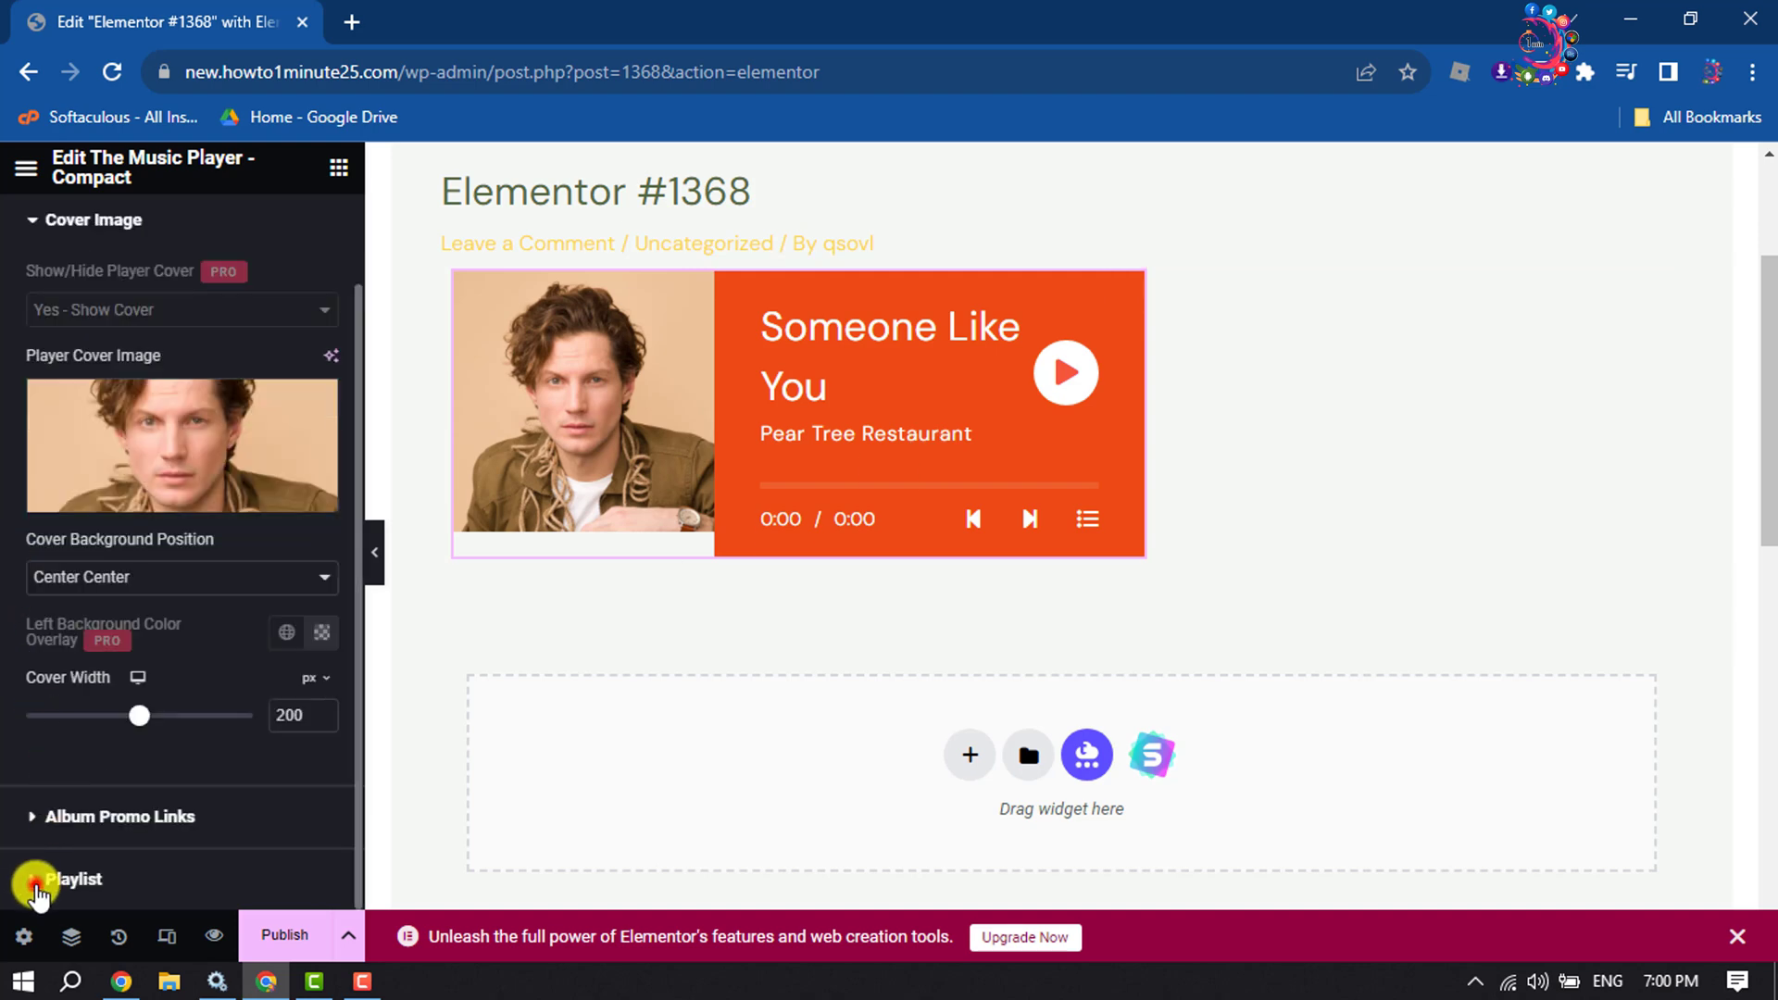
{"action": "left_click", "coordinate": [38, 884]}
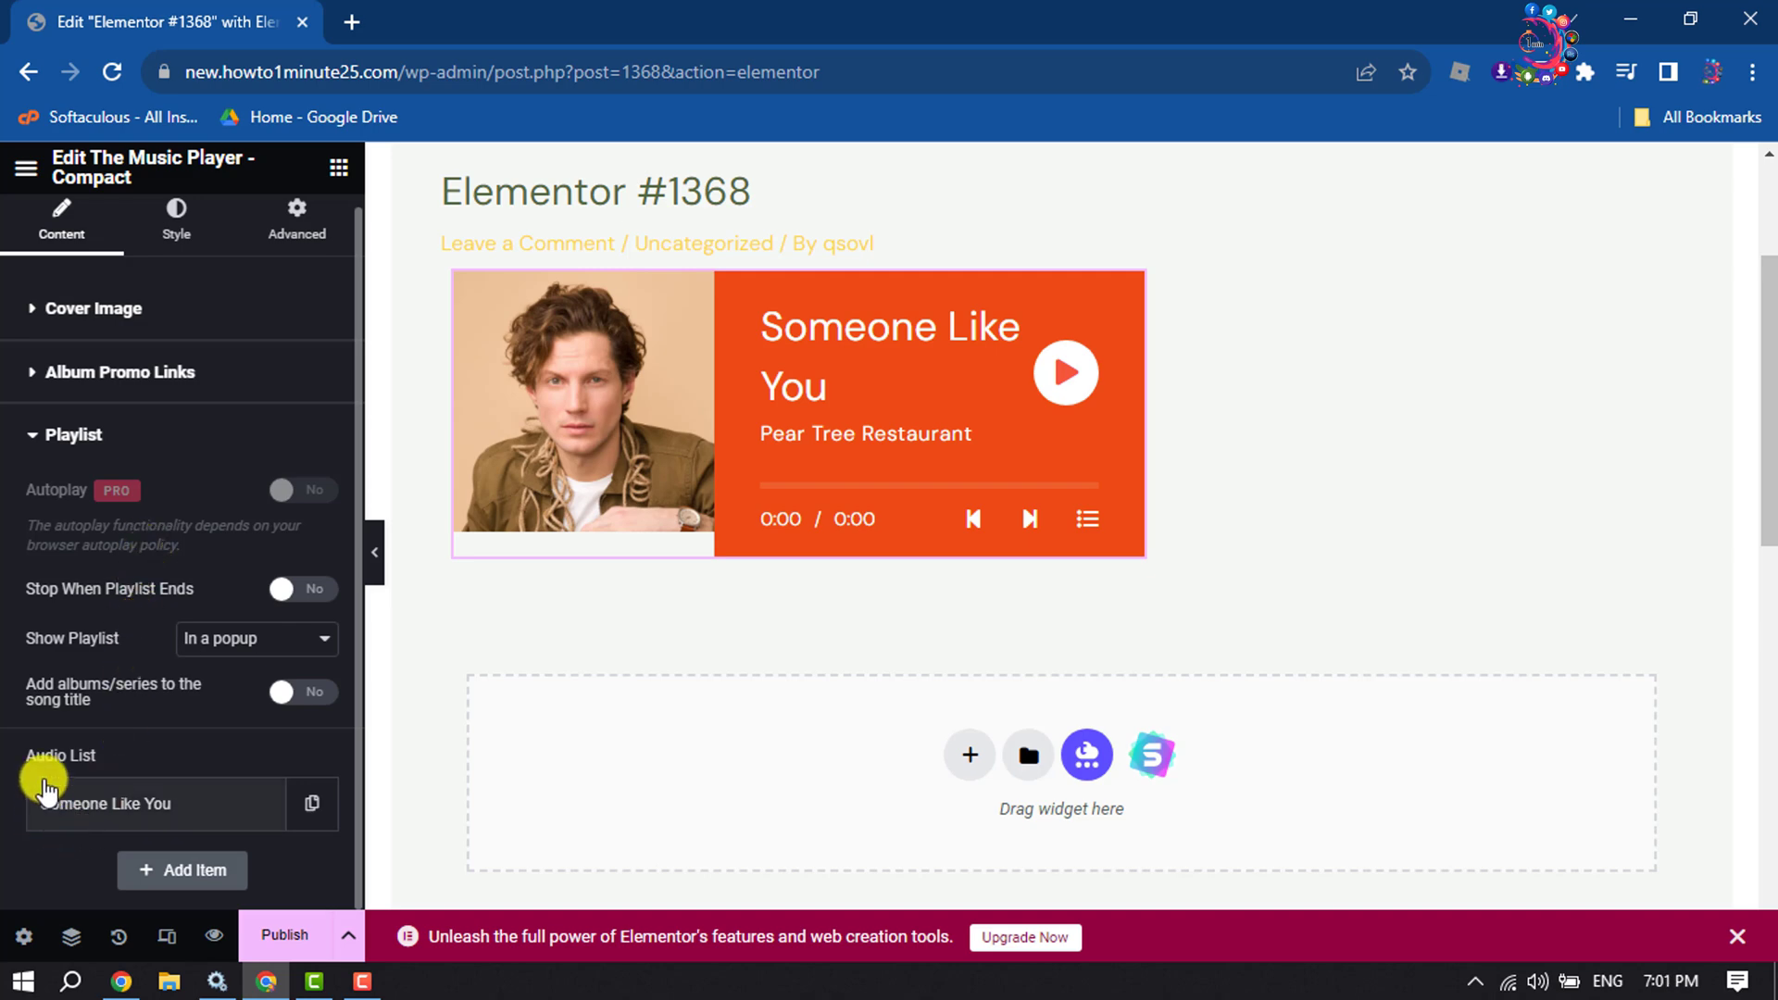
{"action": "left_click", "coordinate": [148, 803]}
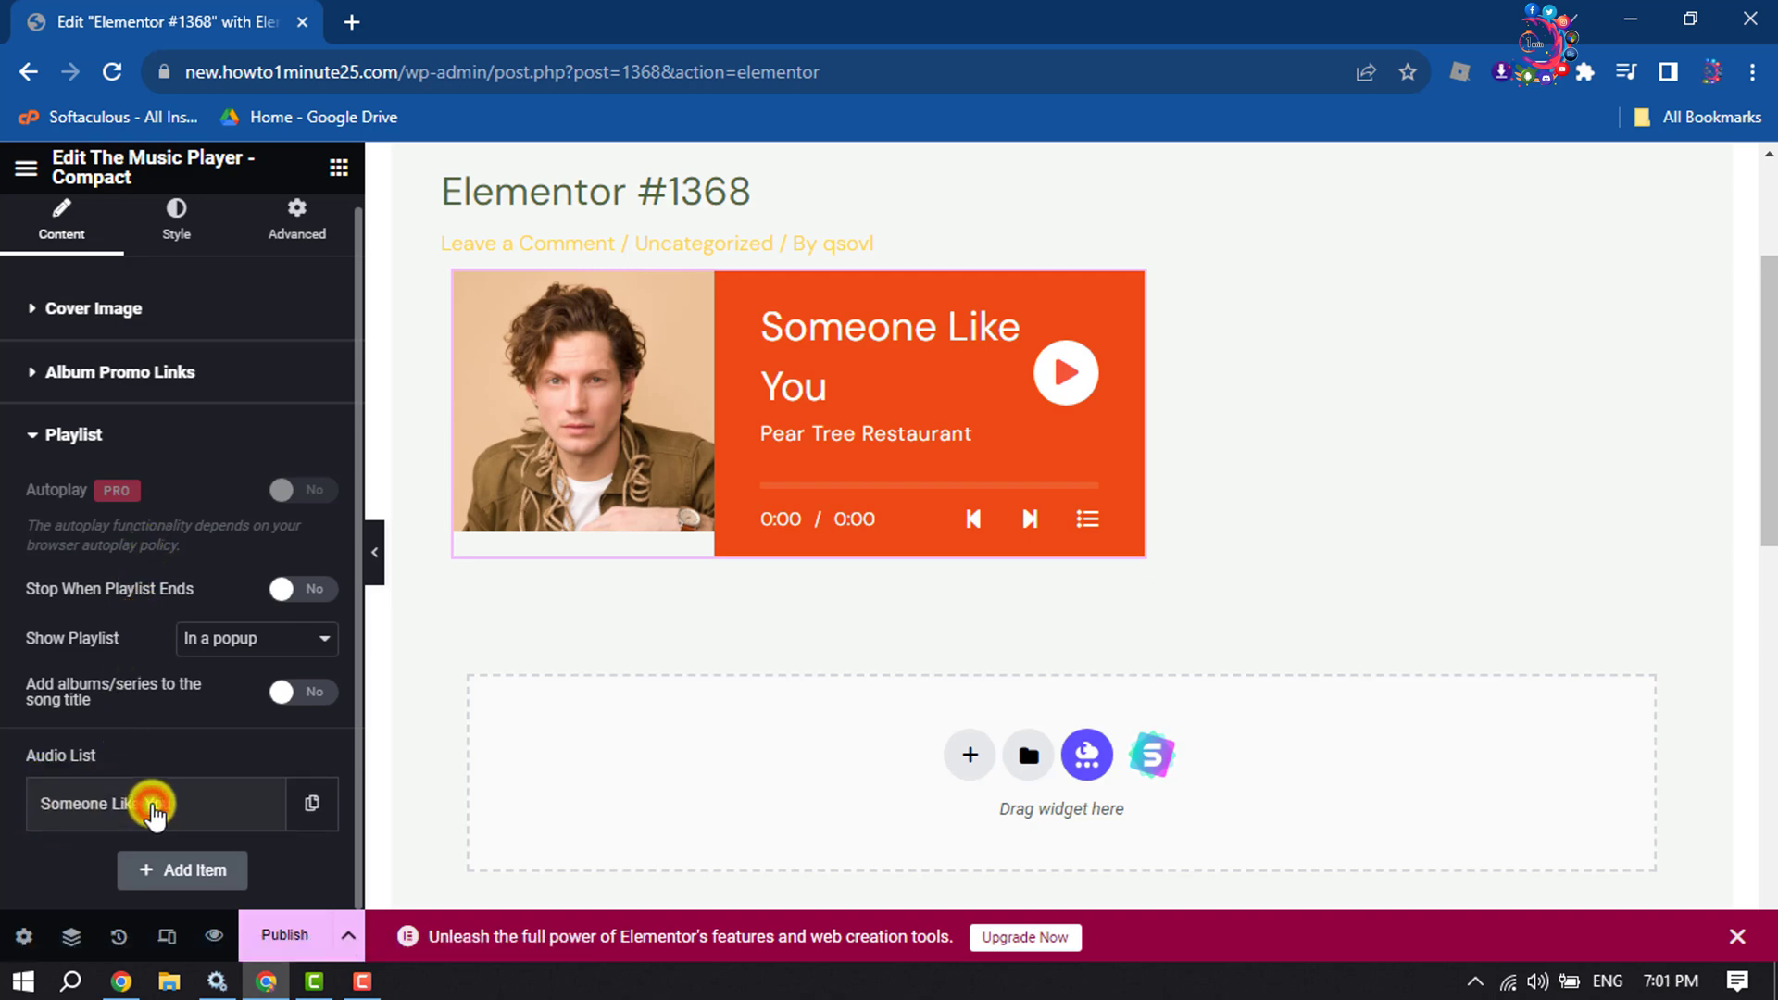
{"action": "left_click", "coordinate": [159, 807]}
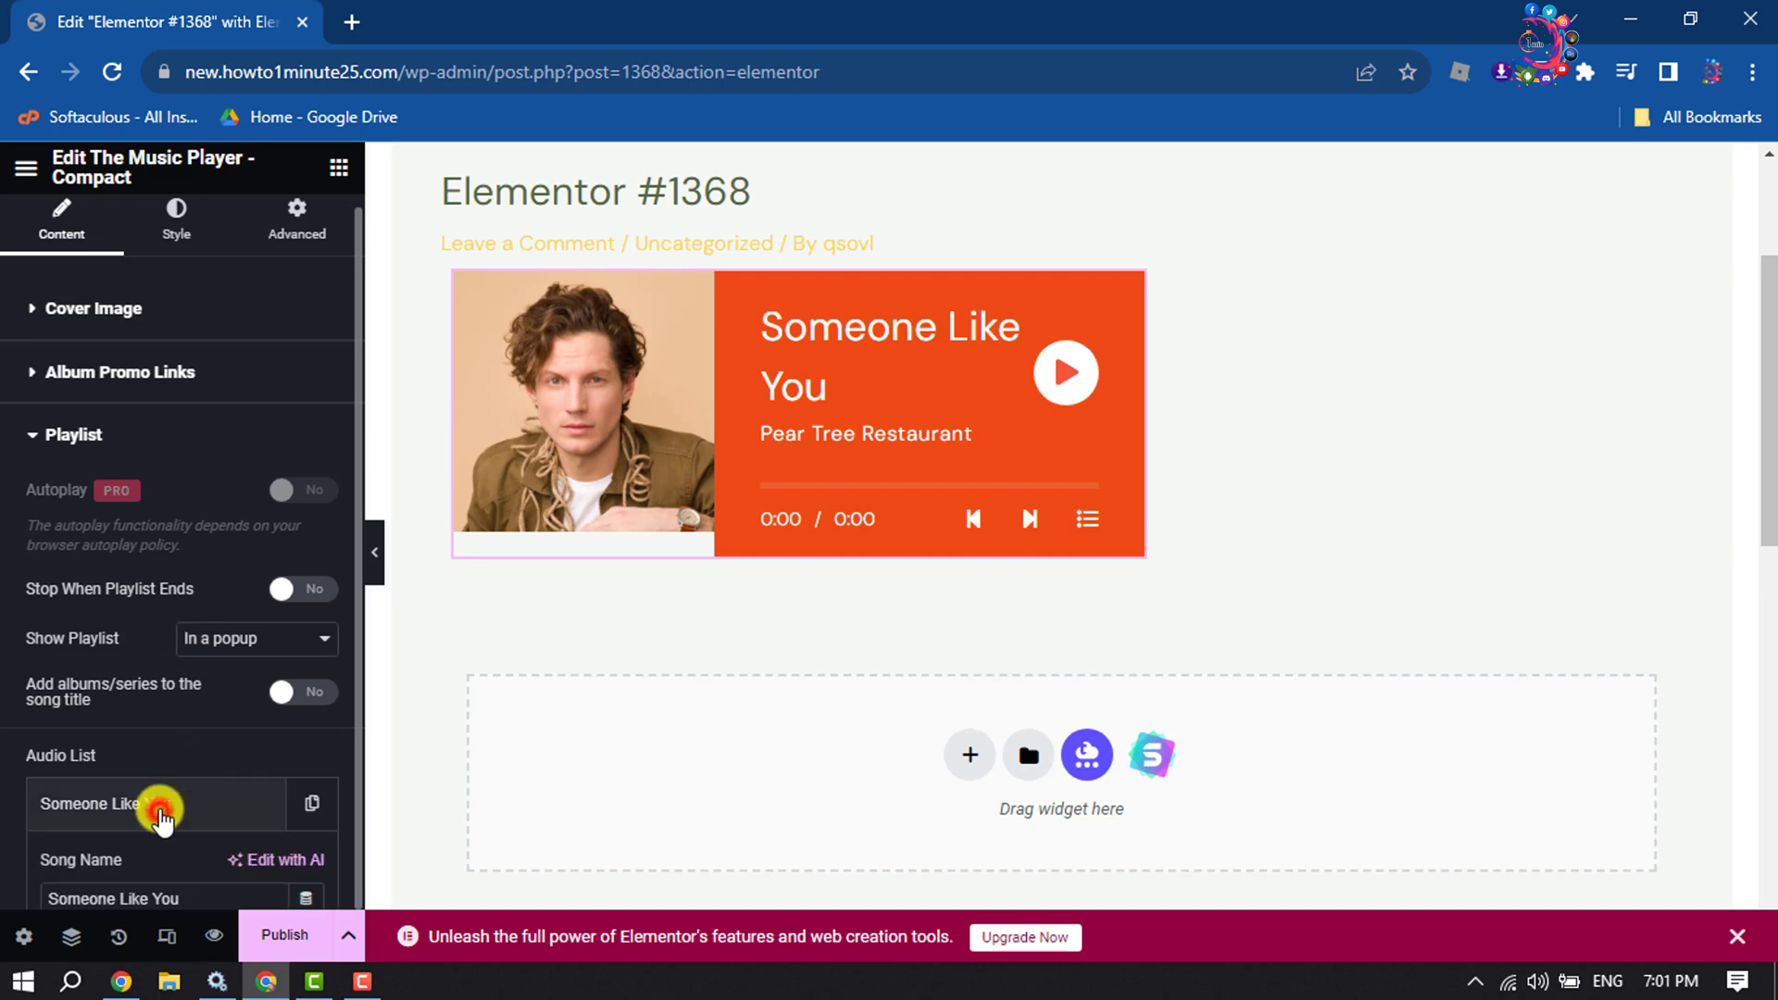
Step: Rename the song to 'Space Age Hustle' and its album/series to 'Relaxing'
{"action": "scroll", "coordinate": [185, 694], "scroll_direction": "down", "scroll_amount": 3}
{"action": "scroll", "coordinate": [197, 554], "scroll_direction": "down", "scroll_amount": 2}
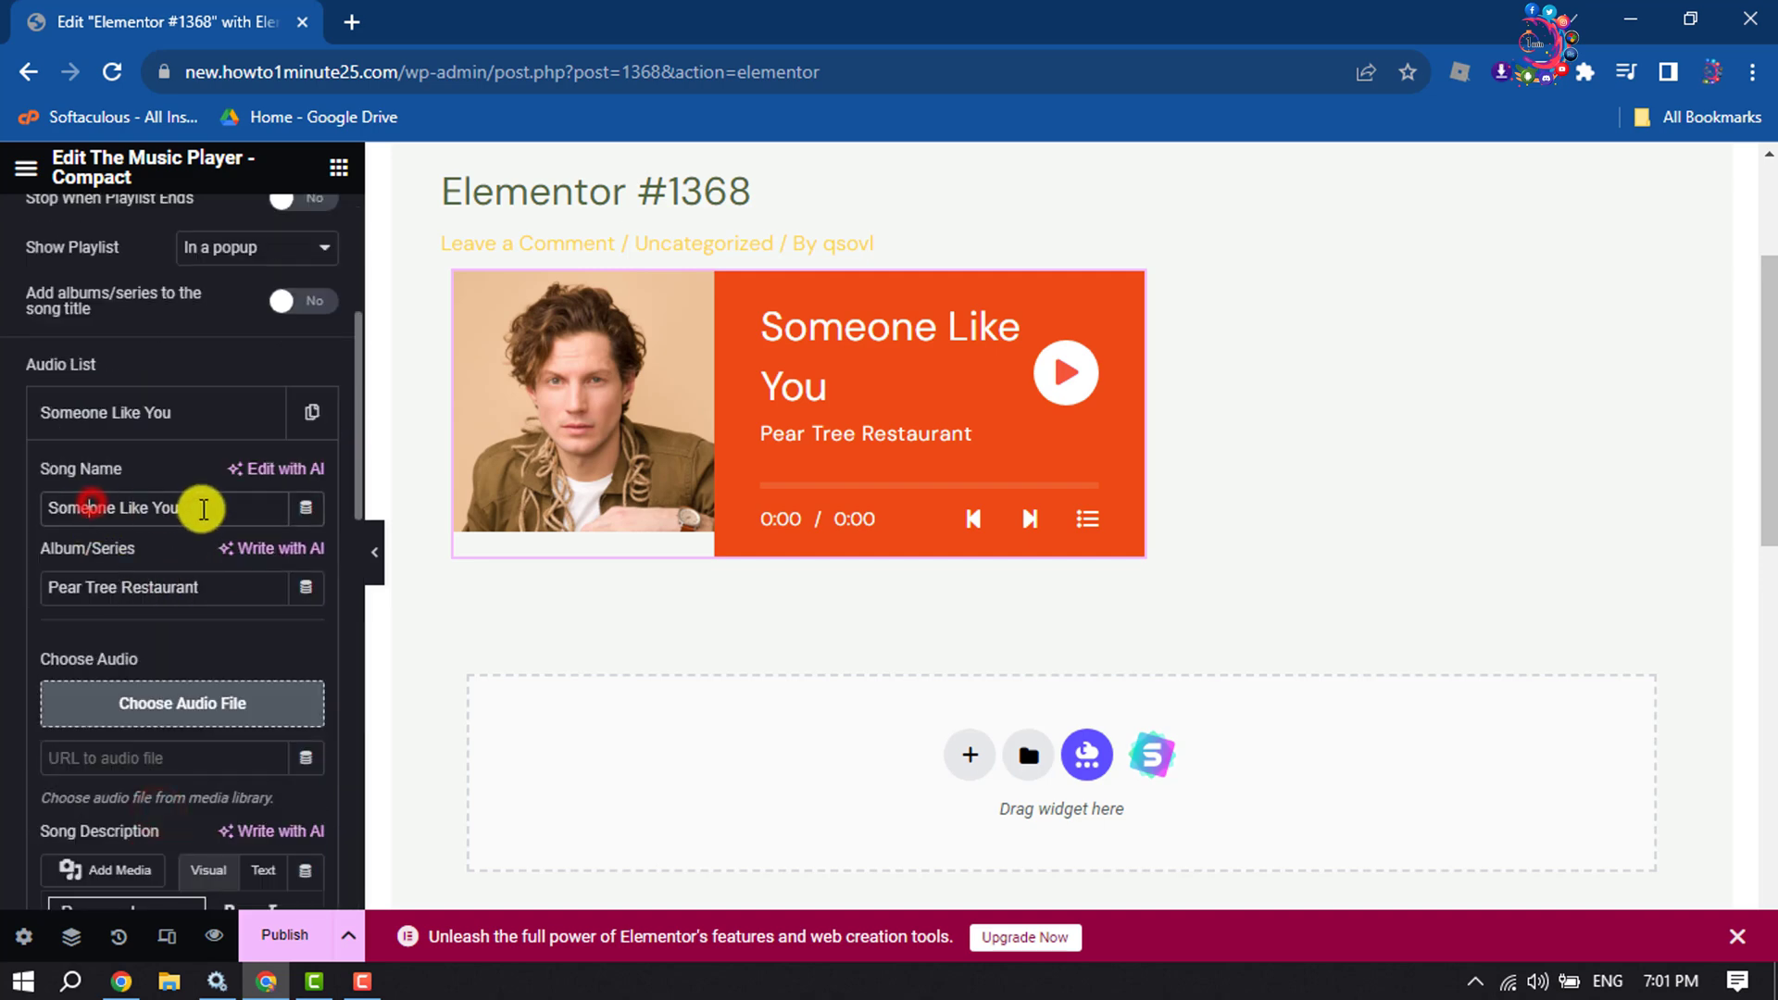
{"action": "left_click_drag", "start_coordinate": [206, 508], "coordinate": [3, 505]}
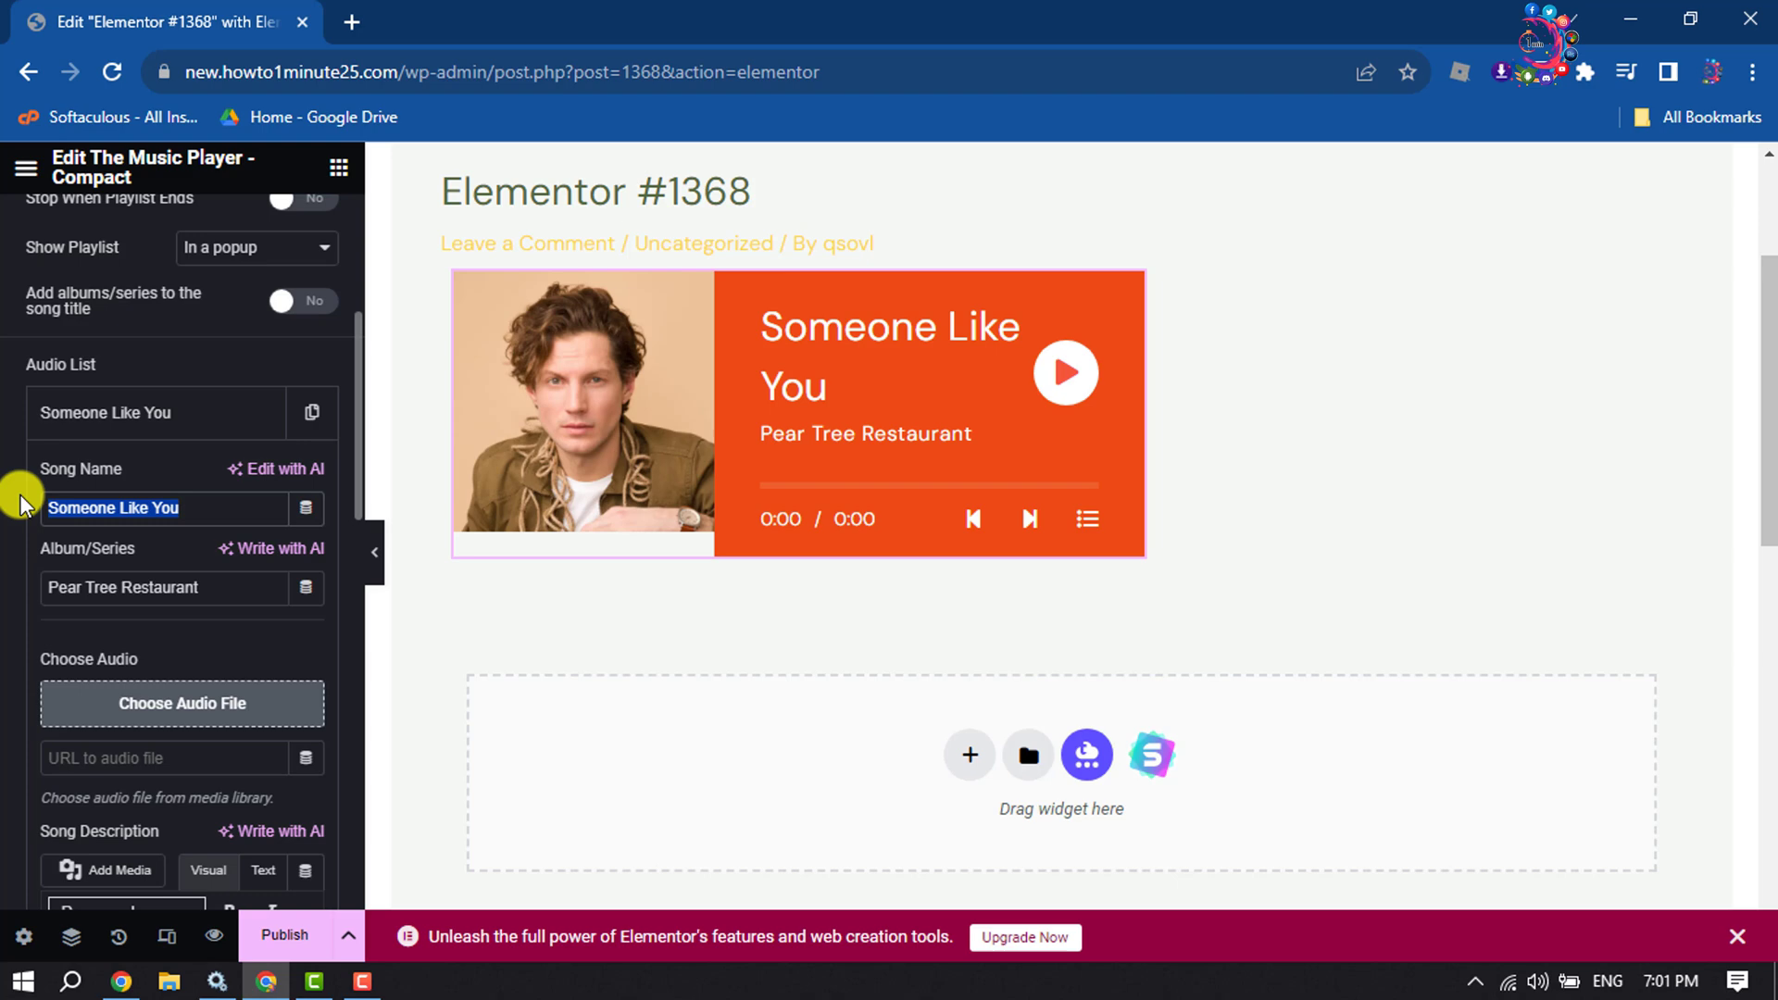
{"action": "type", "text": "Space Age Hustle"}
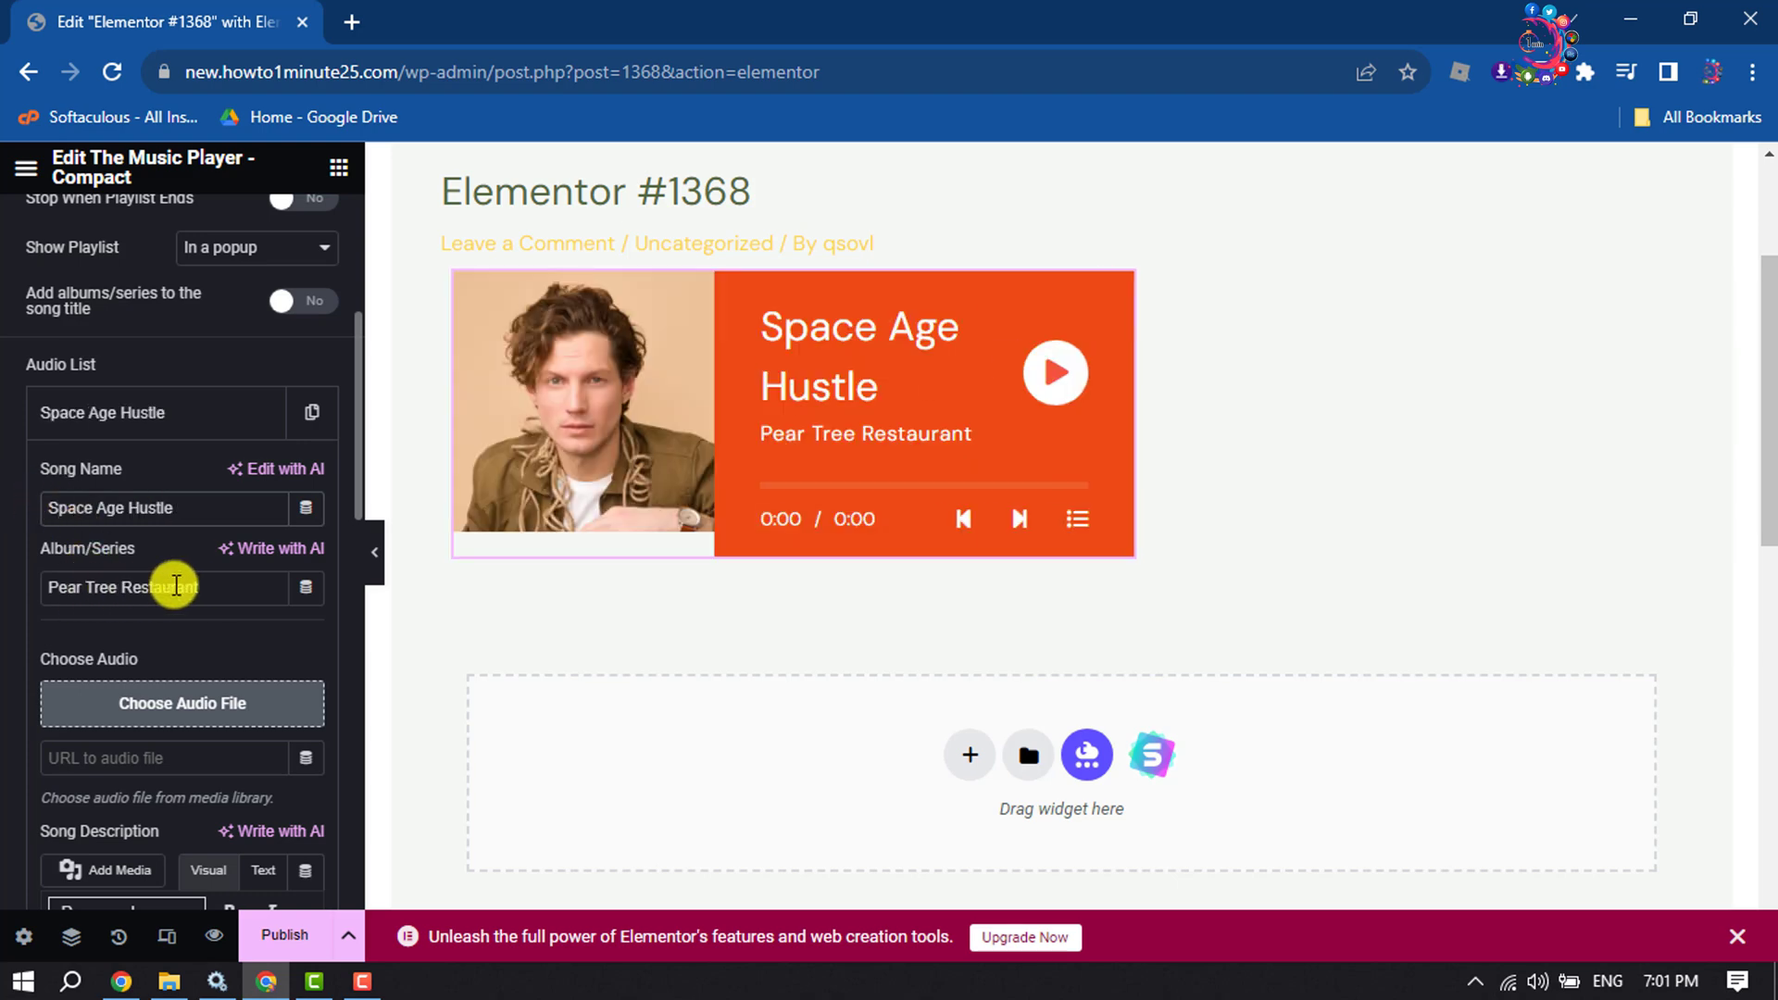
{"action": "left_click", "coordinate": [174, 586]}
{"action": "left_click_drag", "start_coordinate": [174, 586], "coordinate": [3, 598]}
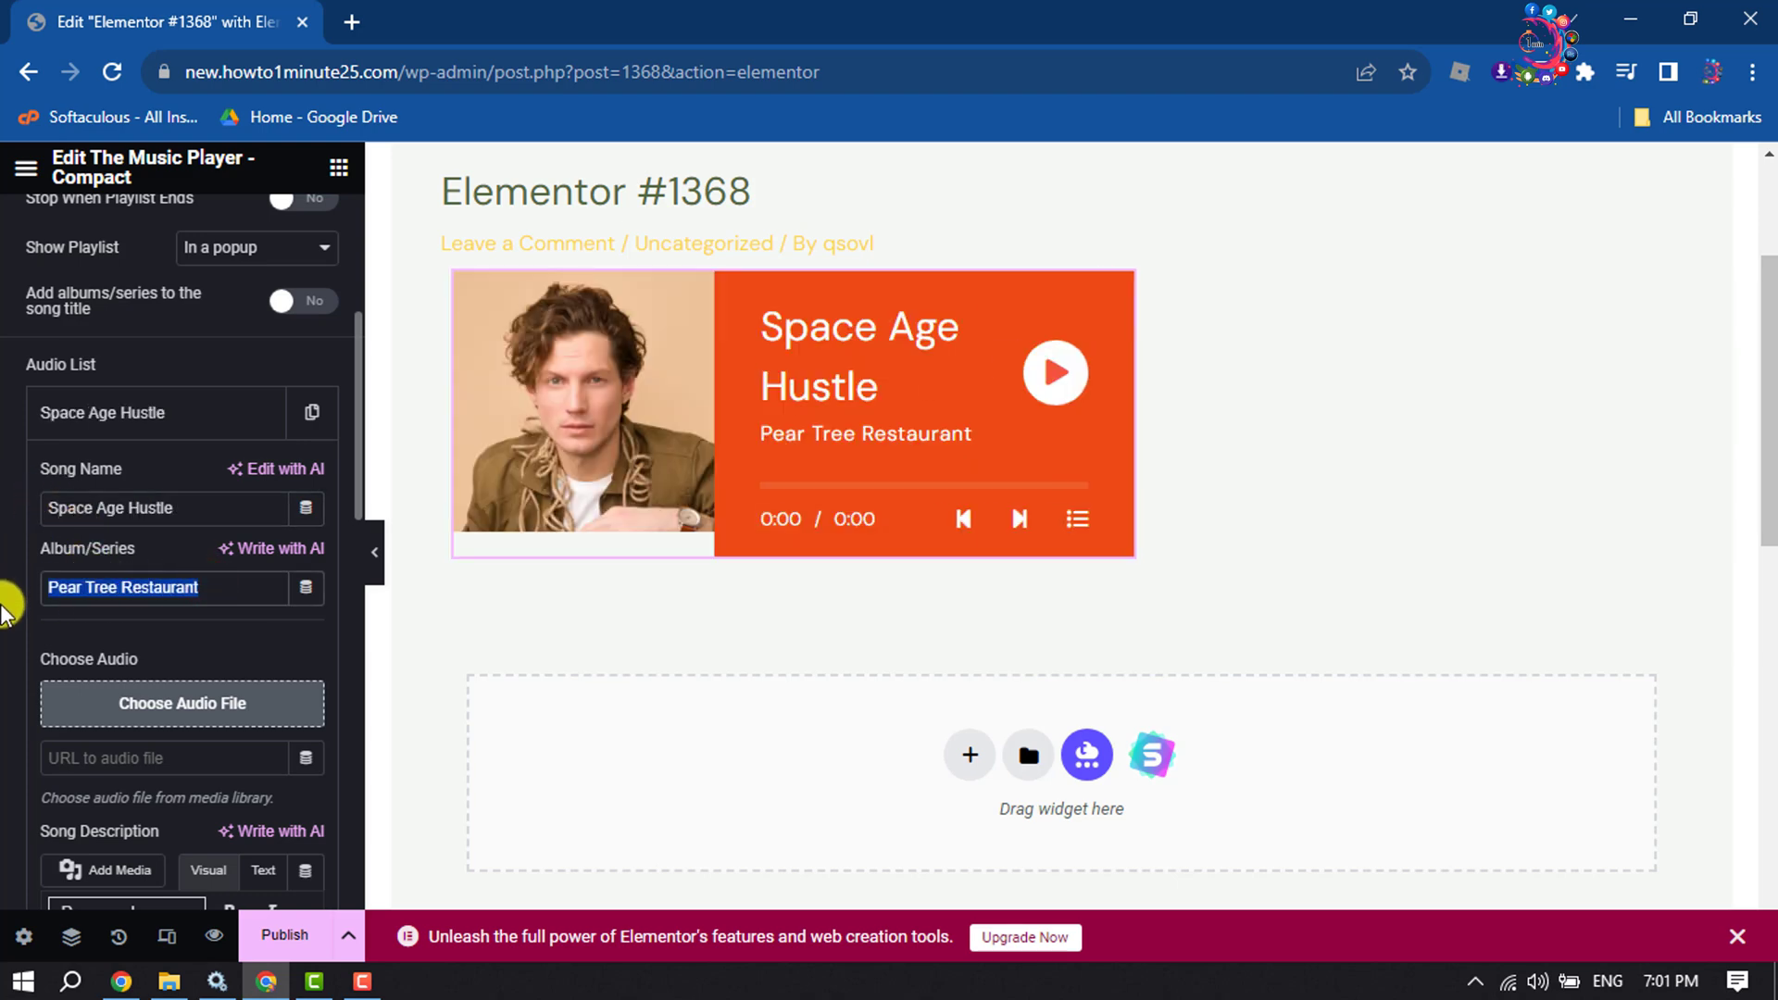
{"action": "type", "text": "Relaxing"}
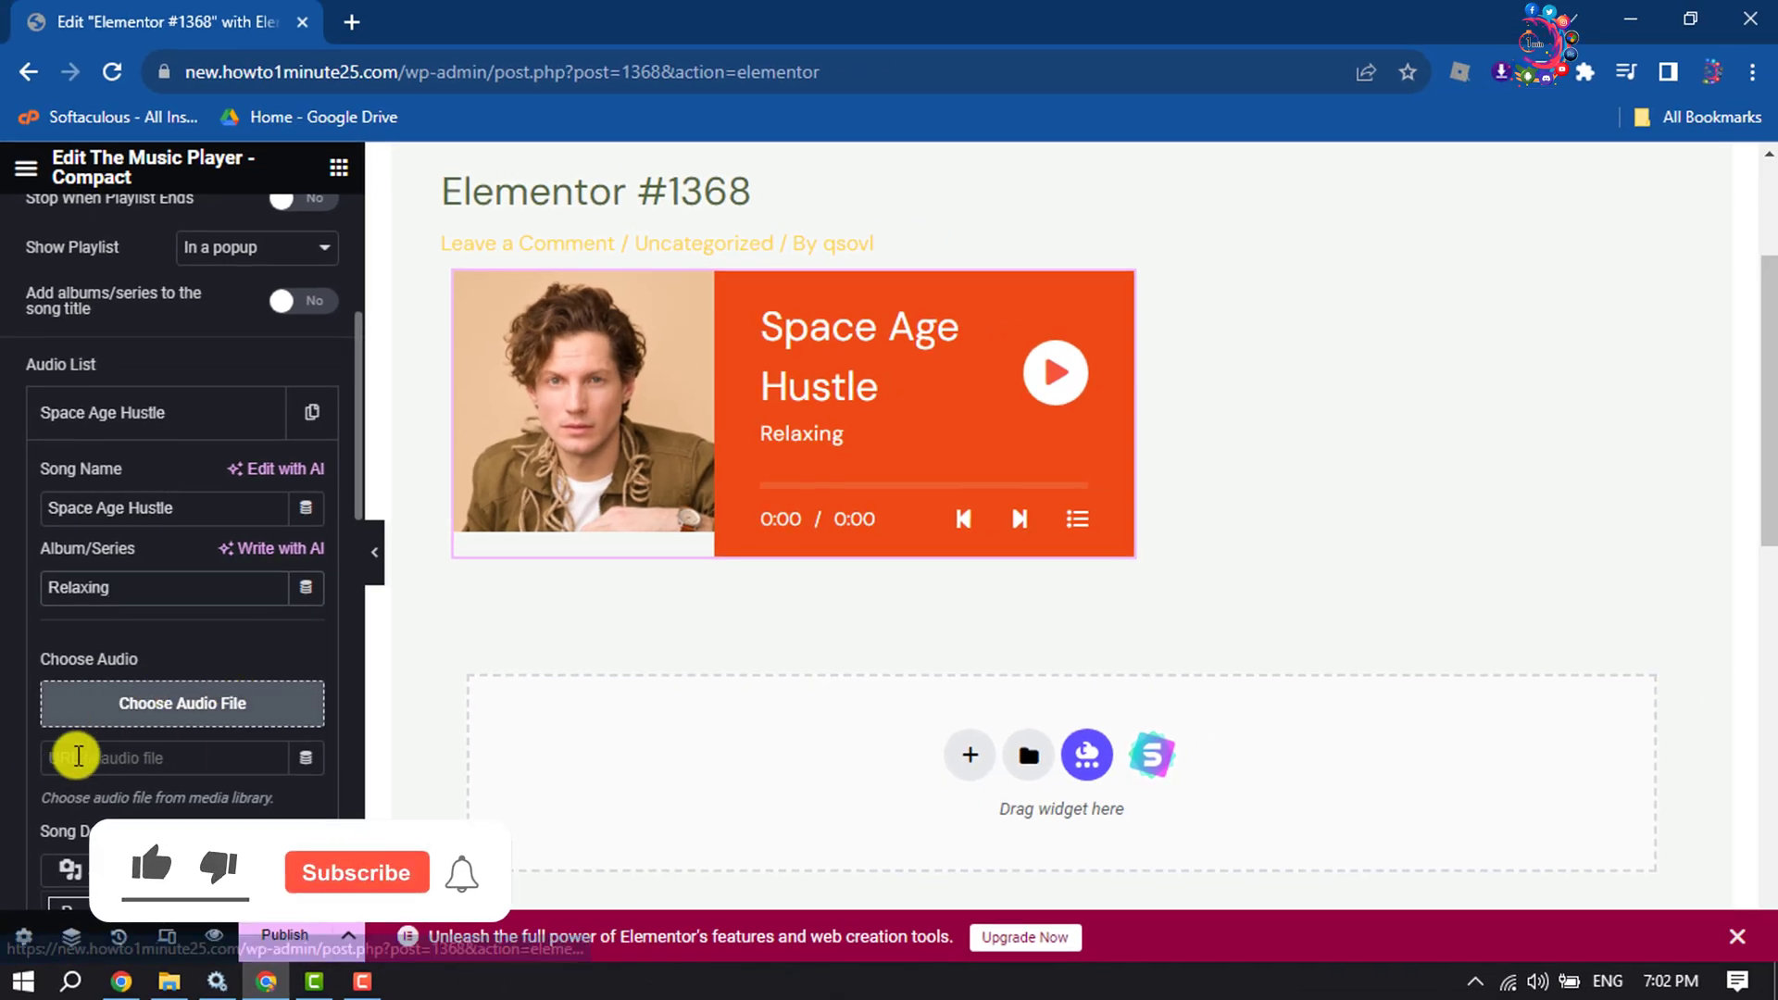
Step: Attach Space-Age-Hustle-Squadda-B.mp3 from the Media Library as the track's audio
{"action": "left_click", "coordinate": [185, 713]}
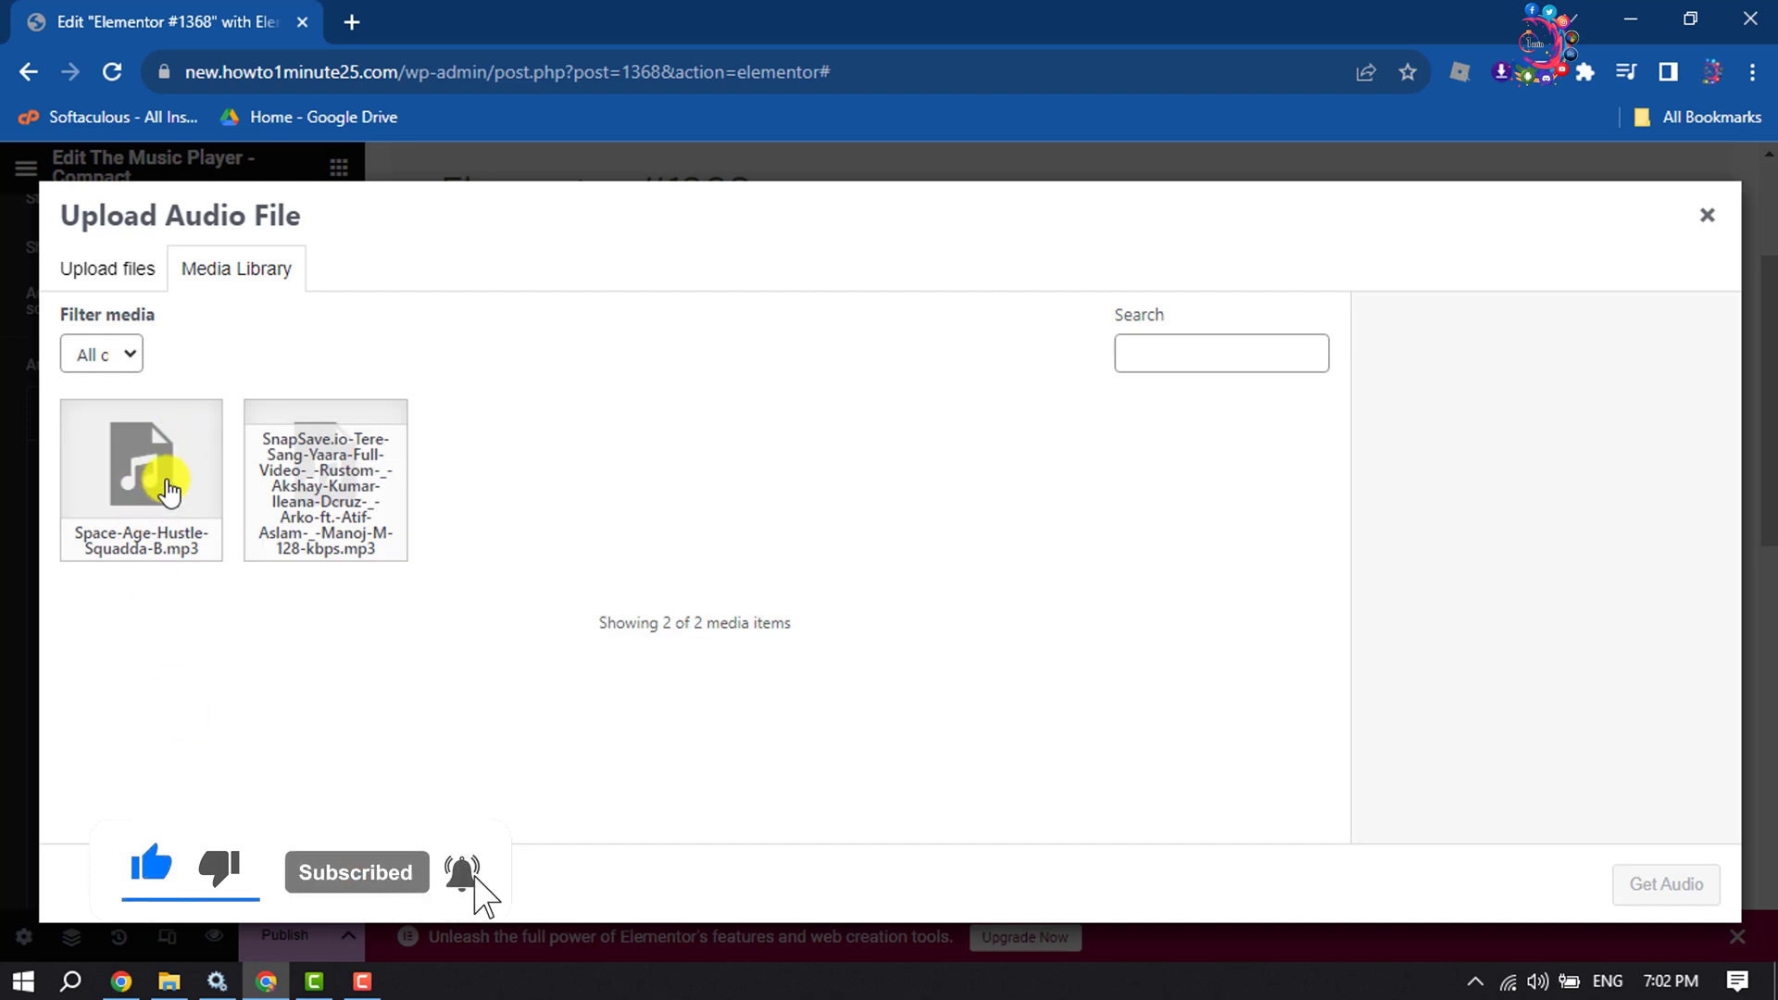
{"action": "left_click", "coordinate": [166, 481]}
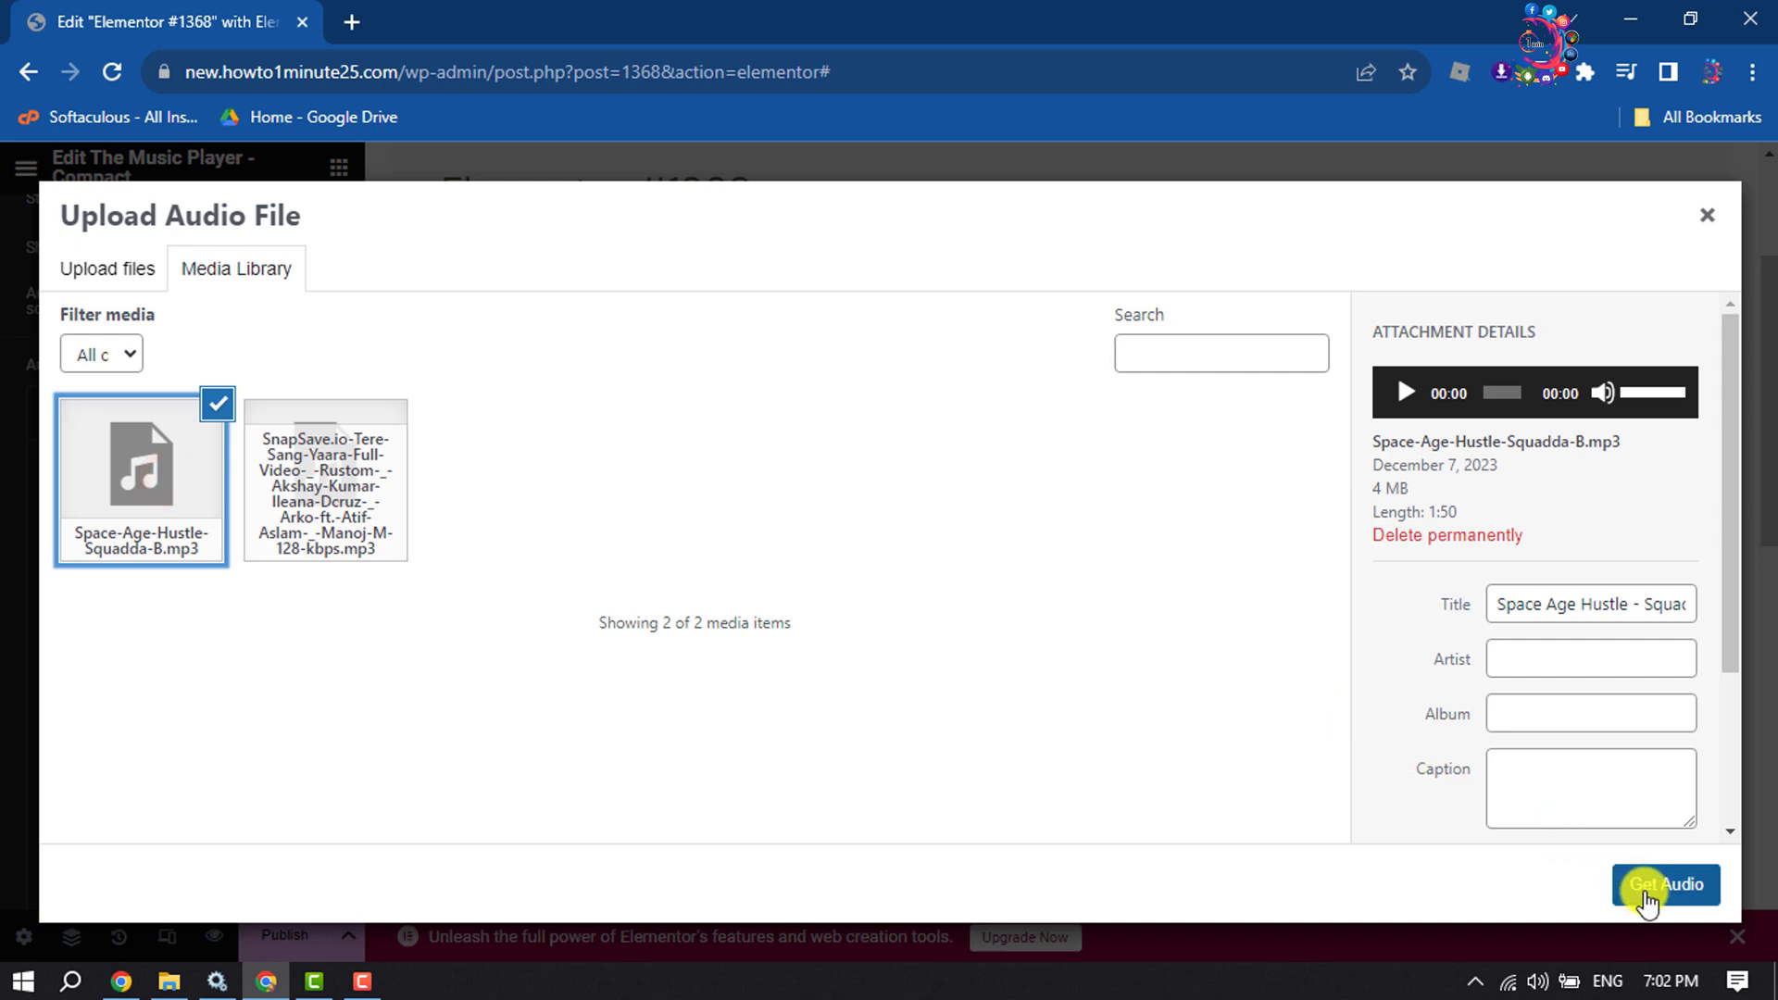
{"action": "left_click", "coordinate": [1647, 889]}
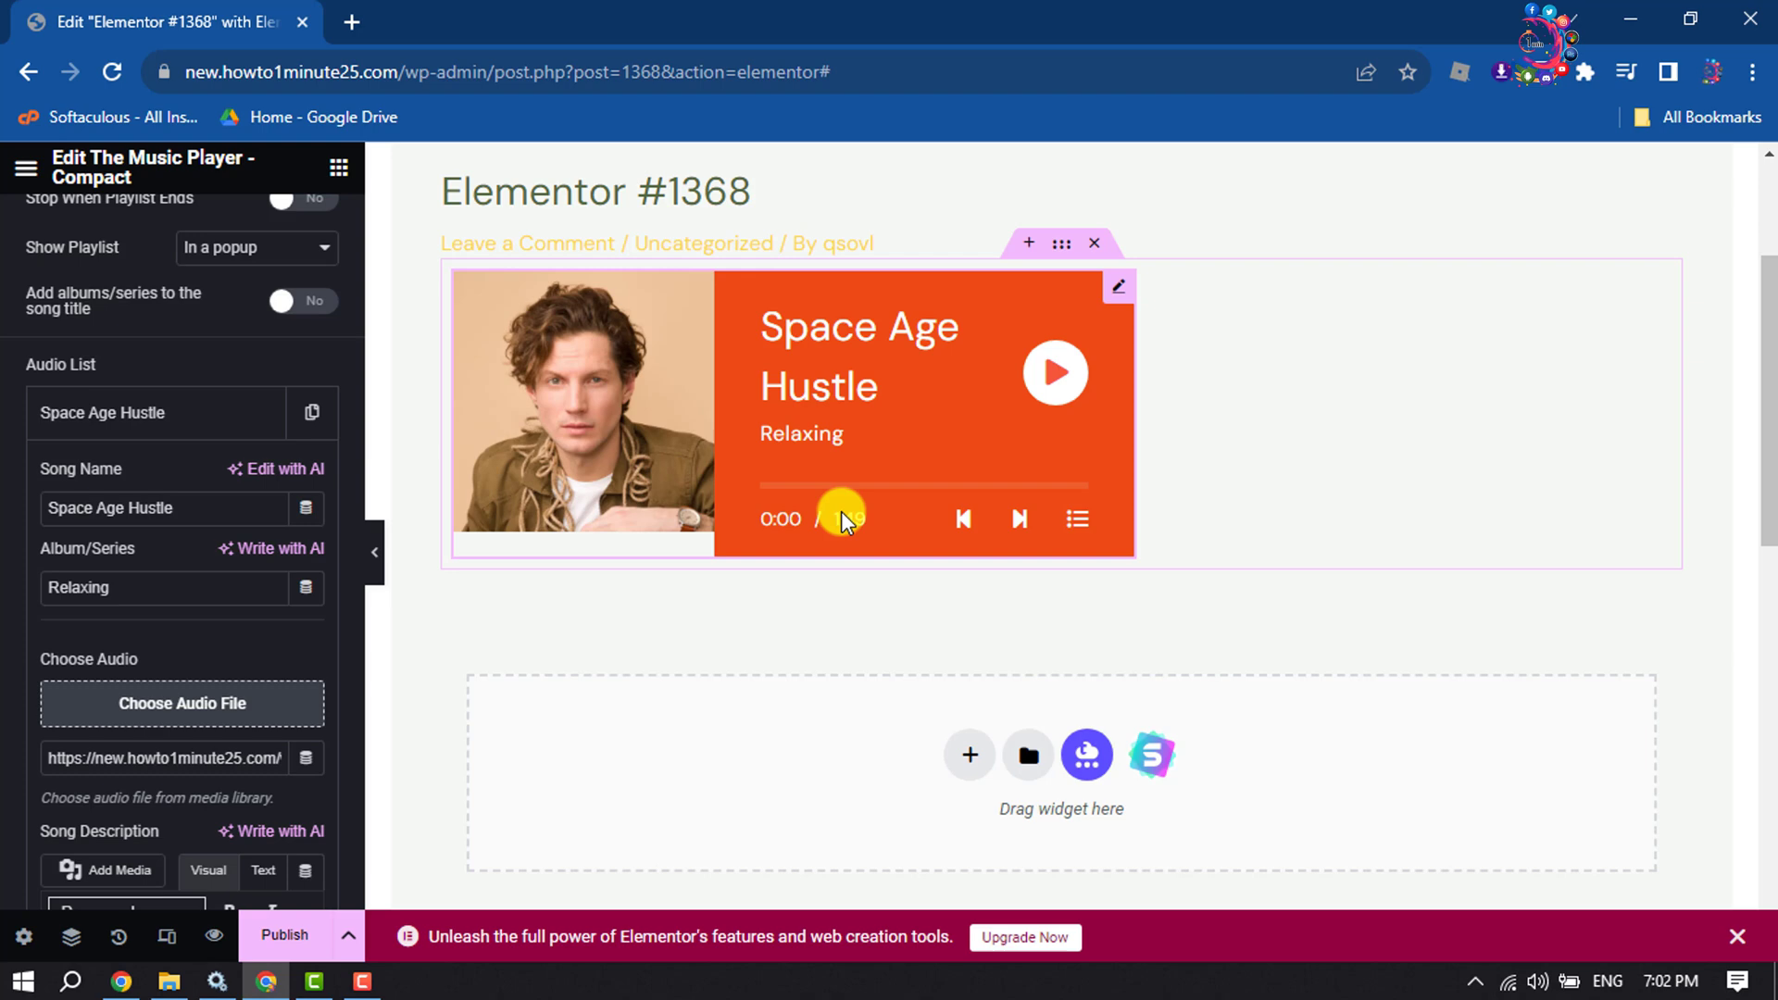
Step: Publish the post with the Space Age Hustle music player
{"action": "scroll", "coordinate": [11, 663], "scroll_direction": "down", "scroll_amount": 5}
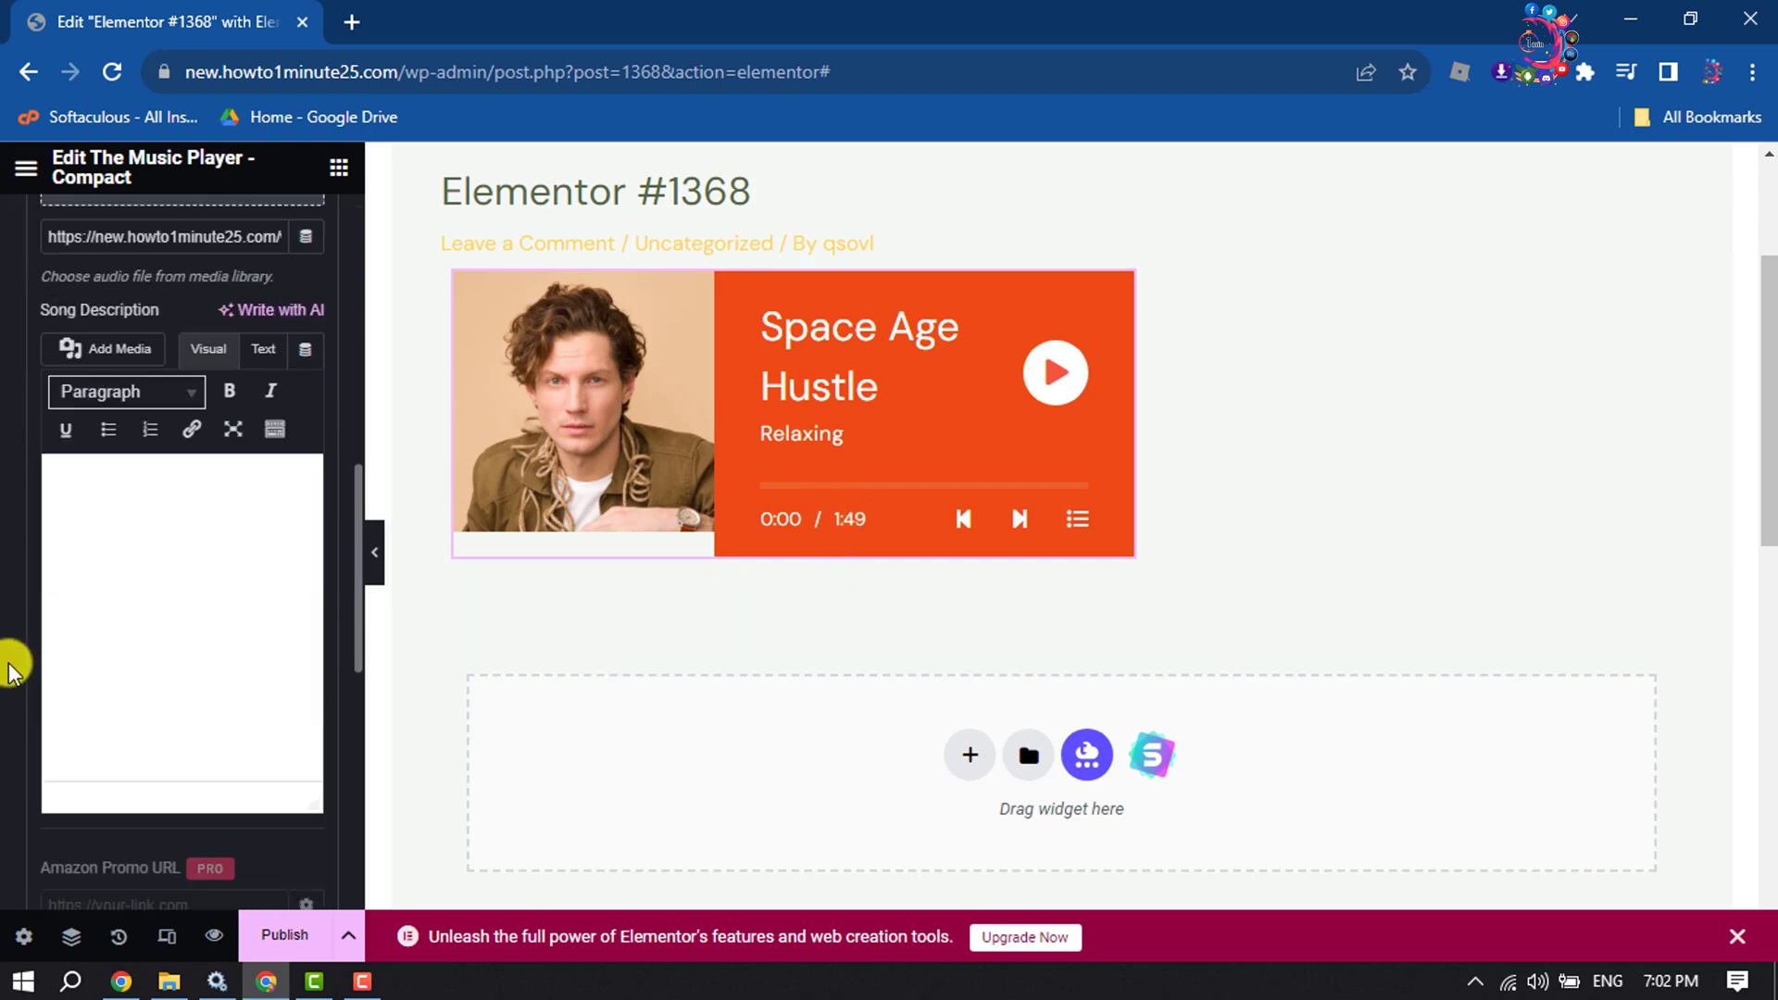
{"action": "scroll", "coordinate": [11, 663], "scroll_direction": "down", "scroll_amount": 3}
{"action": "scroll", "coordinate": [13, 663], "scroll_direction": "down", "scroll_amount": 5}
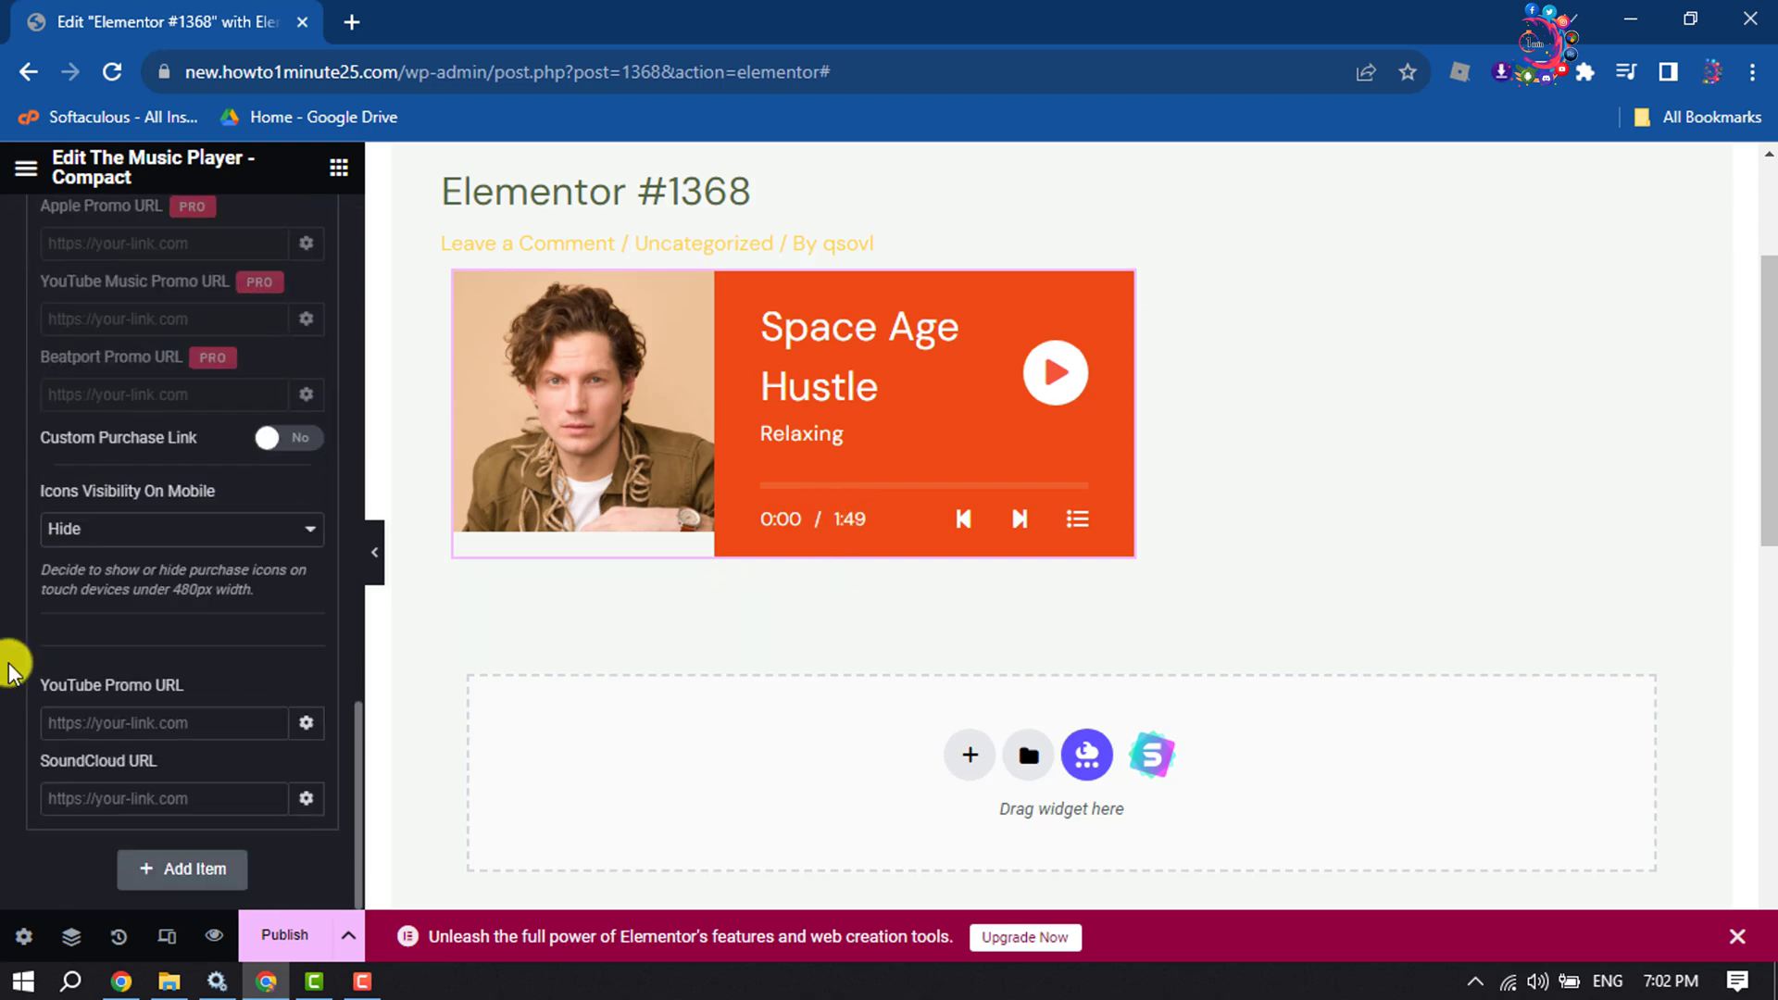
{"action": "scroll", "coordinate": [159, 611], "scroll_direction": "up", "scroll_amount": 8}
{"action": "scroll", "coordinate": [1270, 584], "scroll_direction": "up", "scroll_amount": 3}
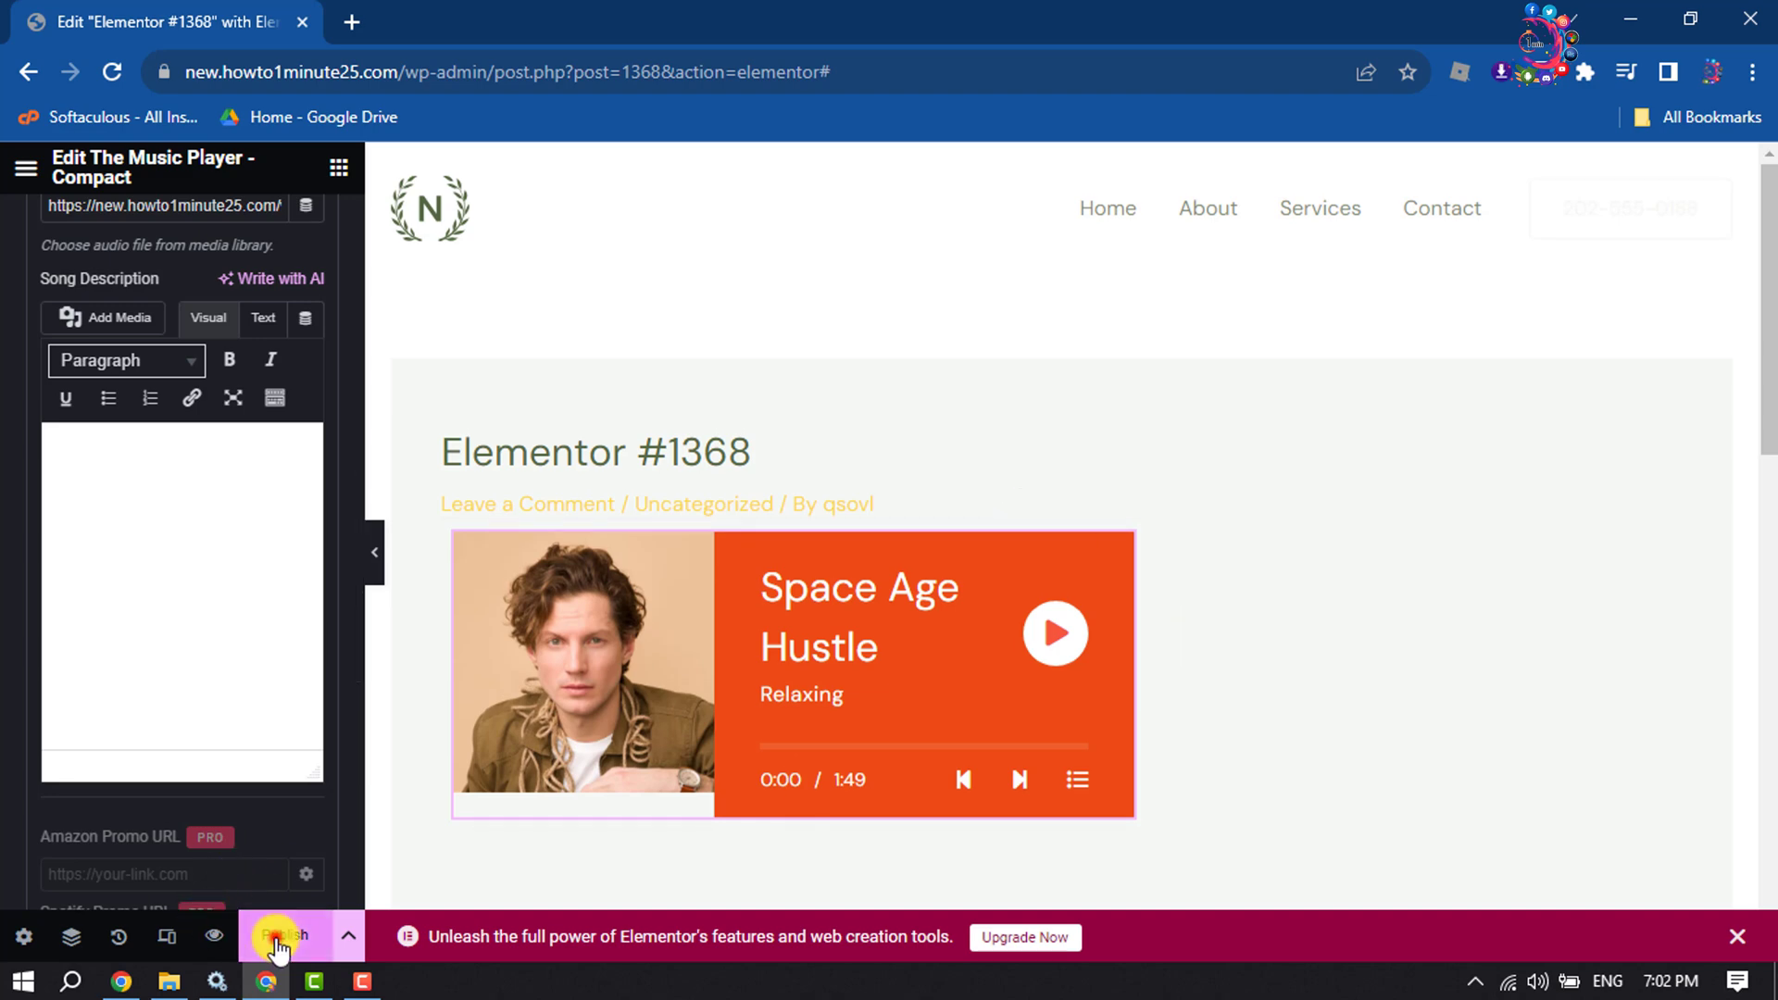
{"action": "left_click", "coordinate": [278, 940]}
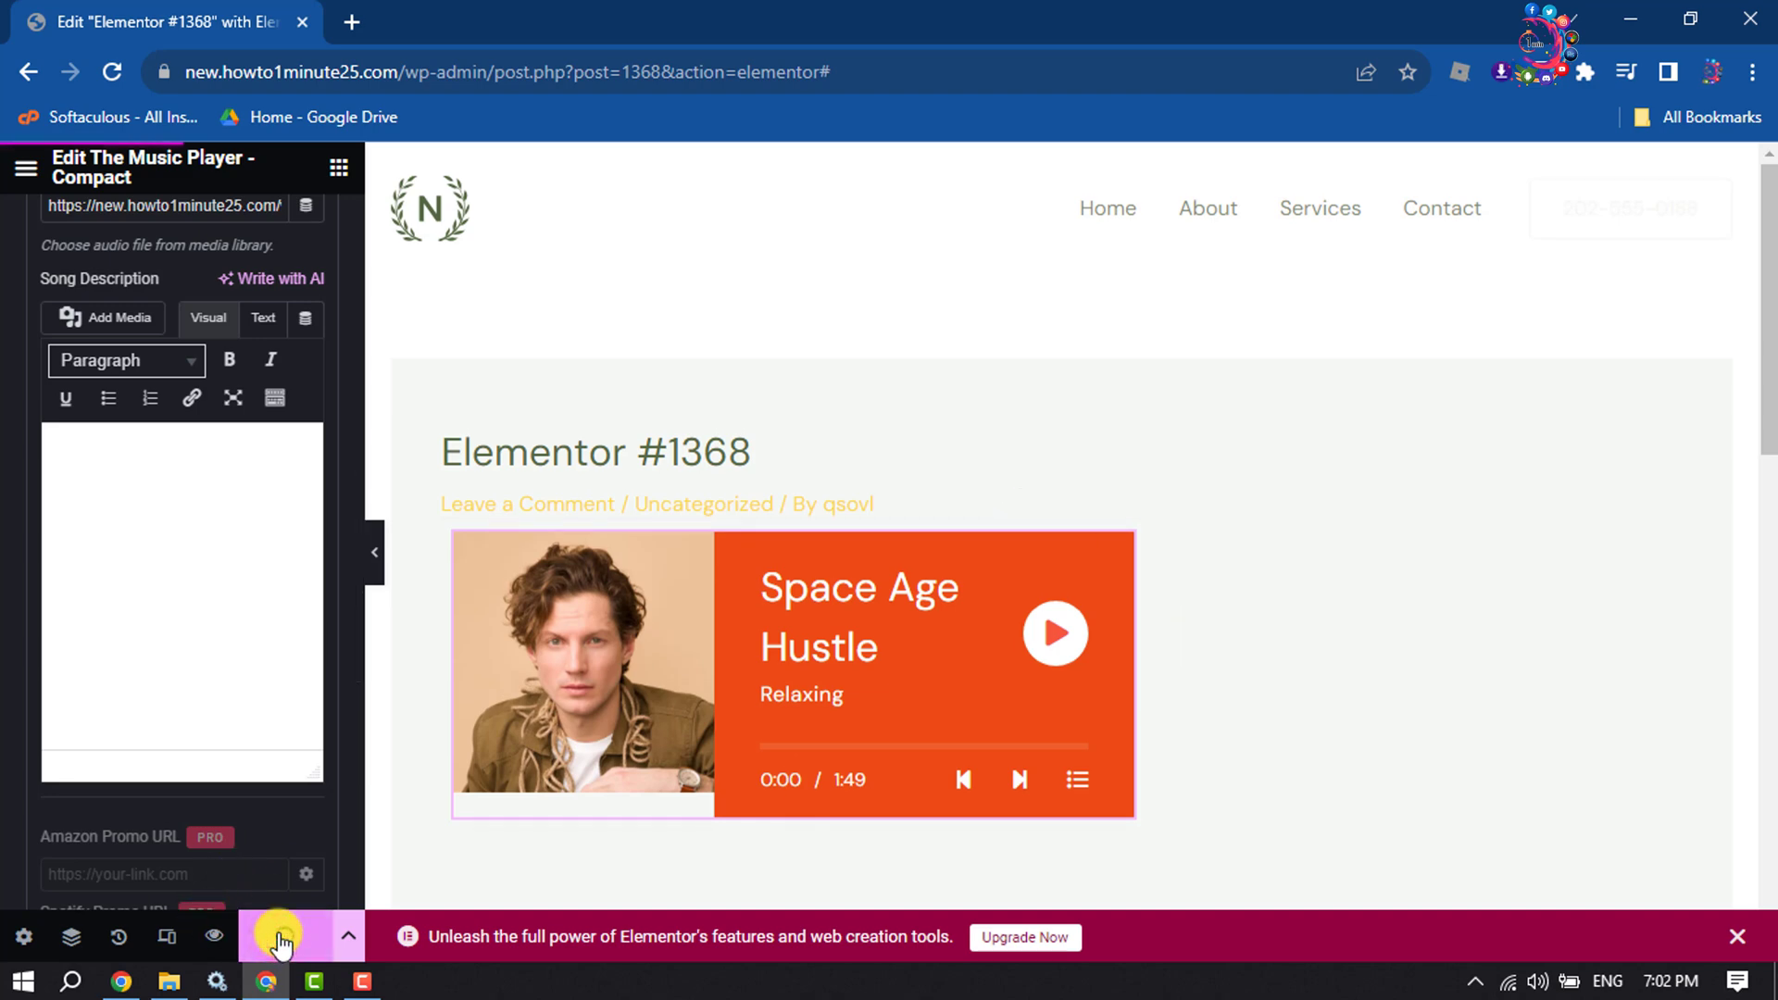
Step: Select the music player widget on the published page
{"action": "scroll", "coordinate": [1242, 620], "scroll_direction": "down", "scroll_amount": 4}
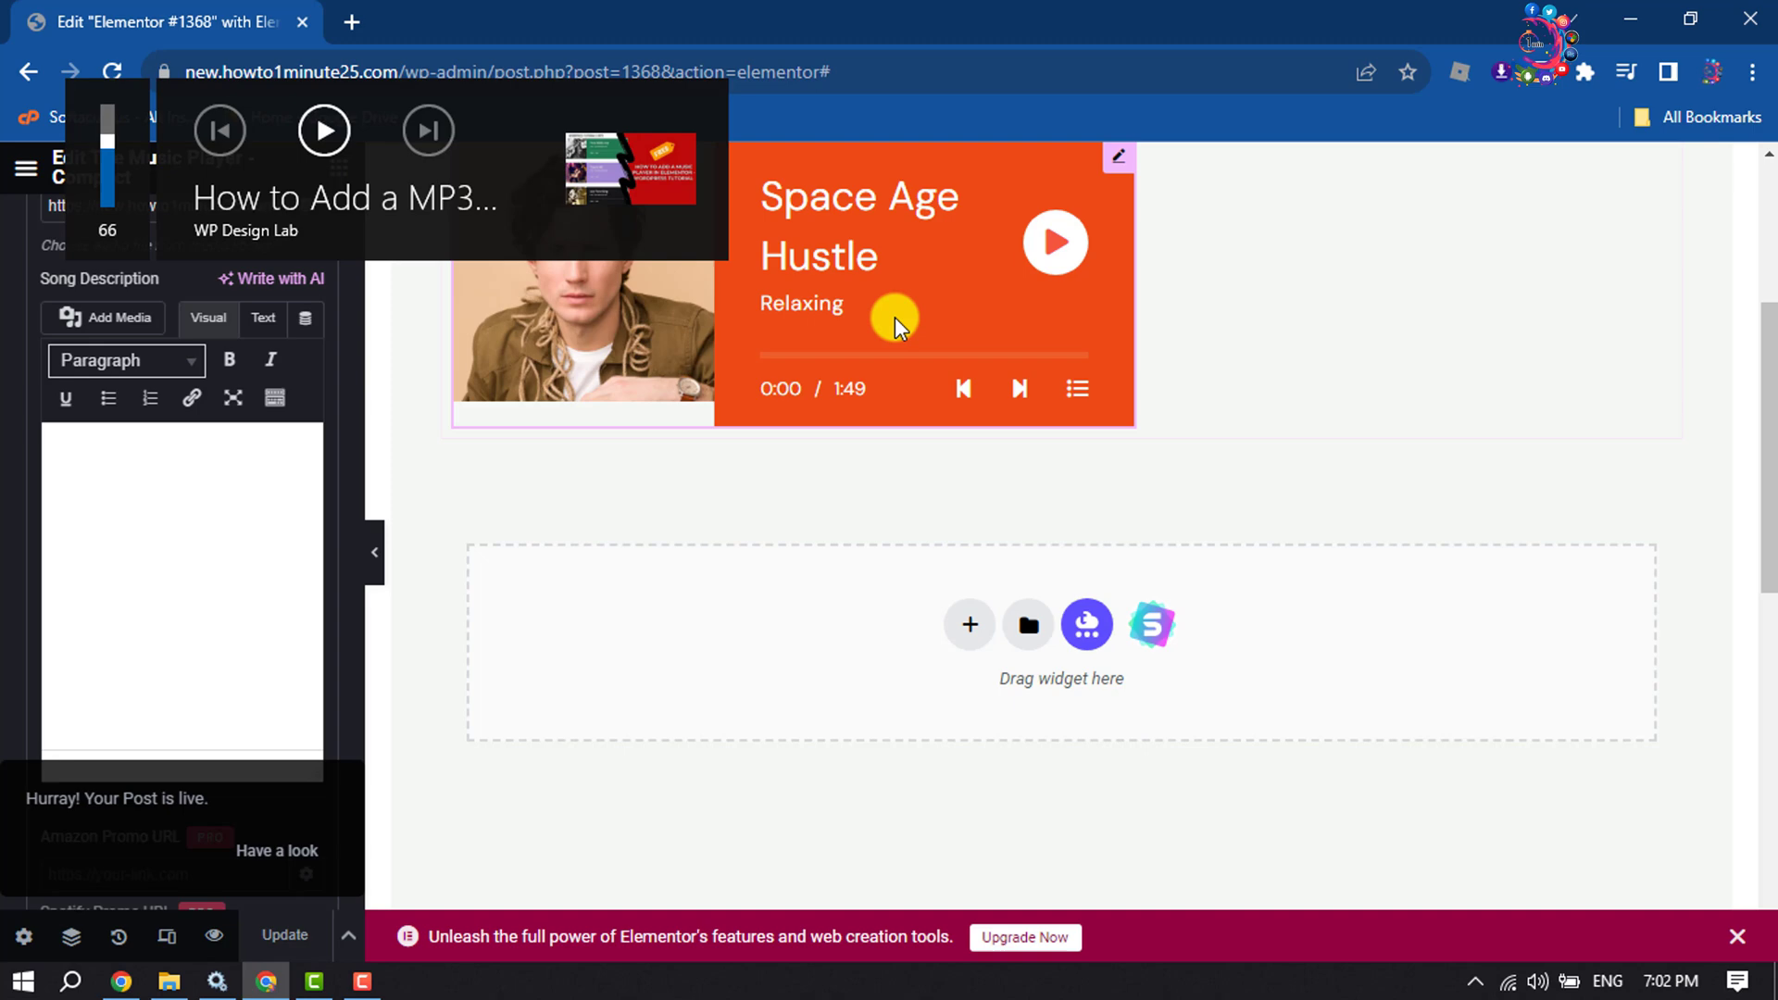
{"action": "scroll", "coordinate": [895, 324], "scroll_direction": "up", "scroll_amount": 2}
{"action": "left_click", "coordinate": [941, 389]}
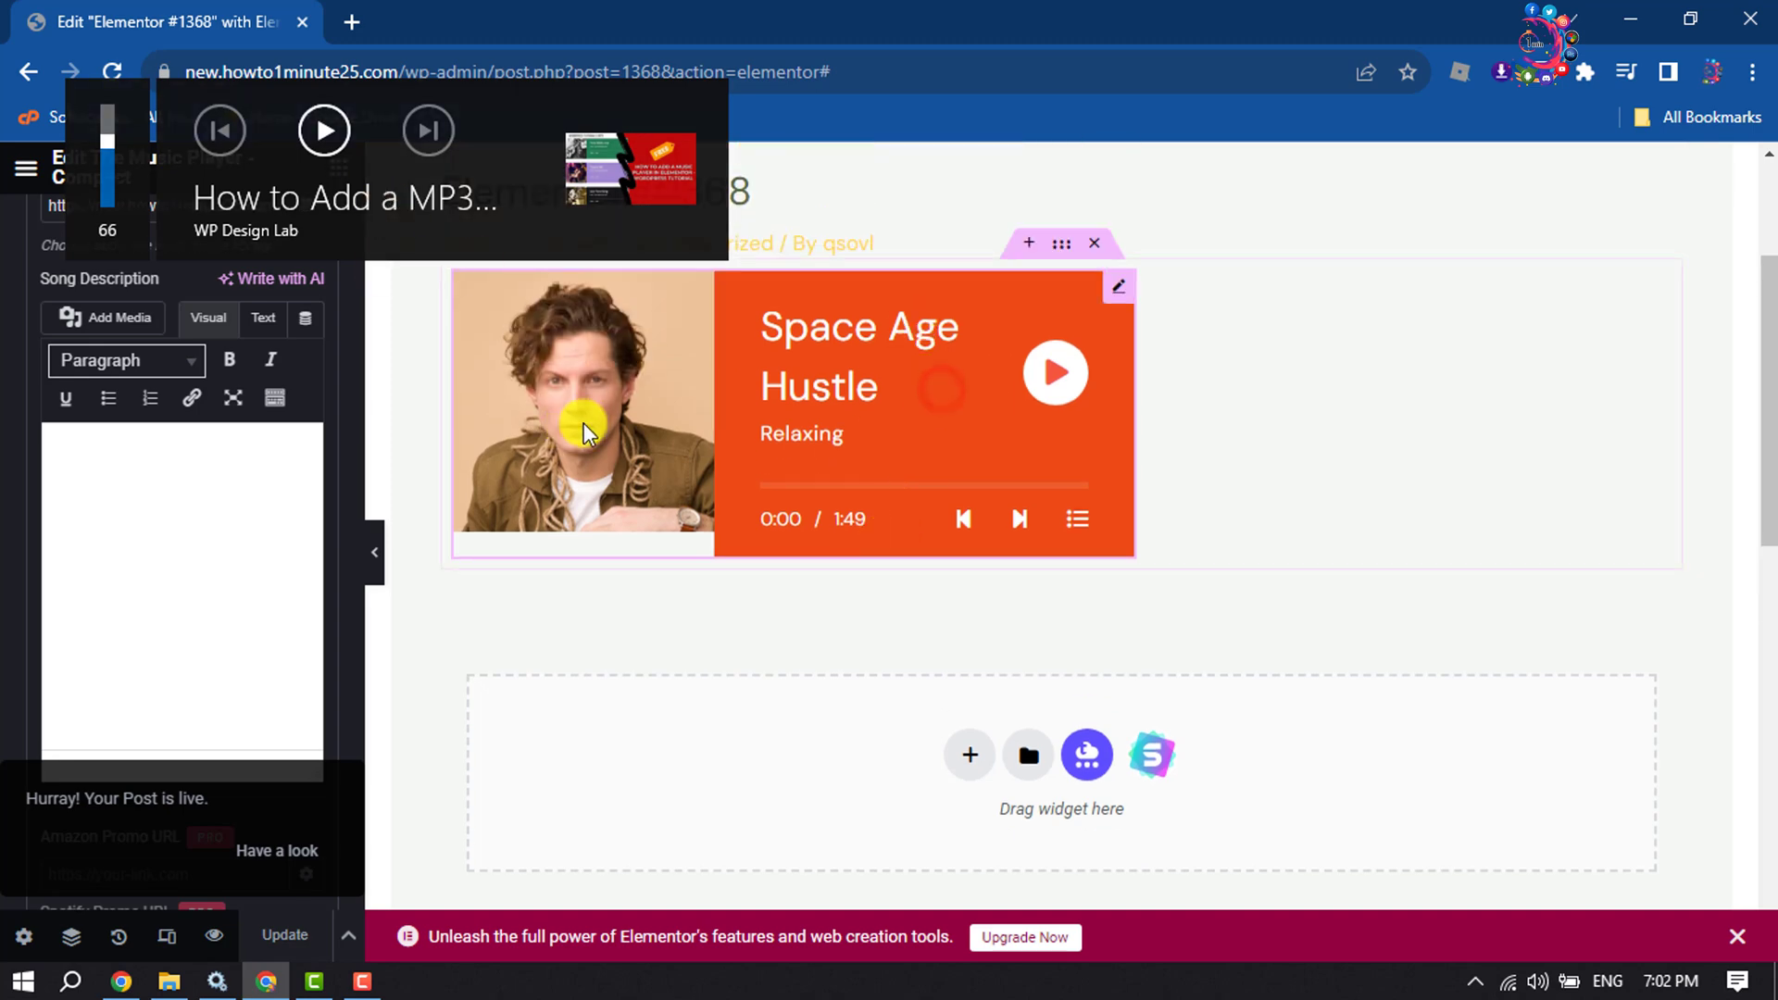
{"action": "scroll", "coordinate": [971, 433], "scroll_direction": "up", "scroll_amount": 3}
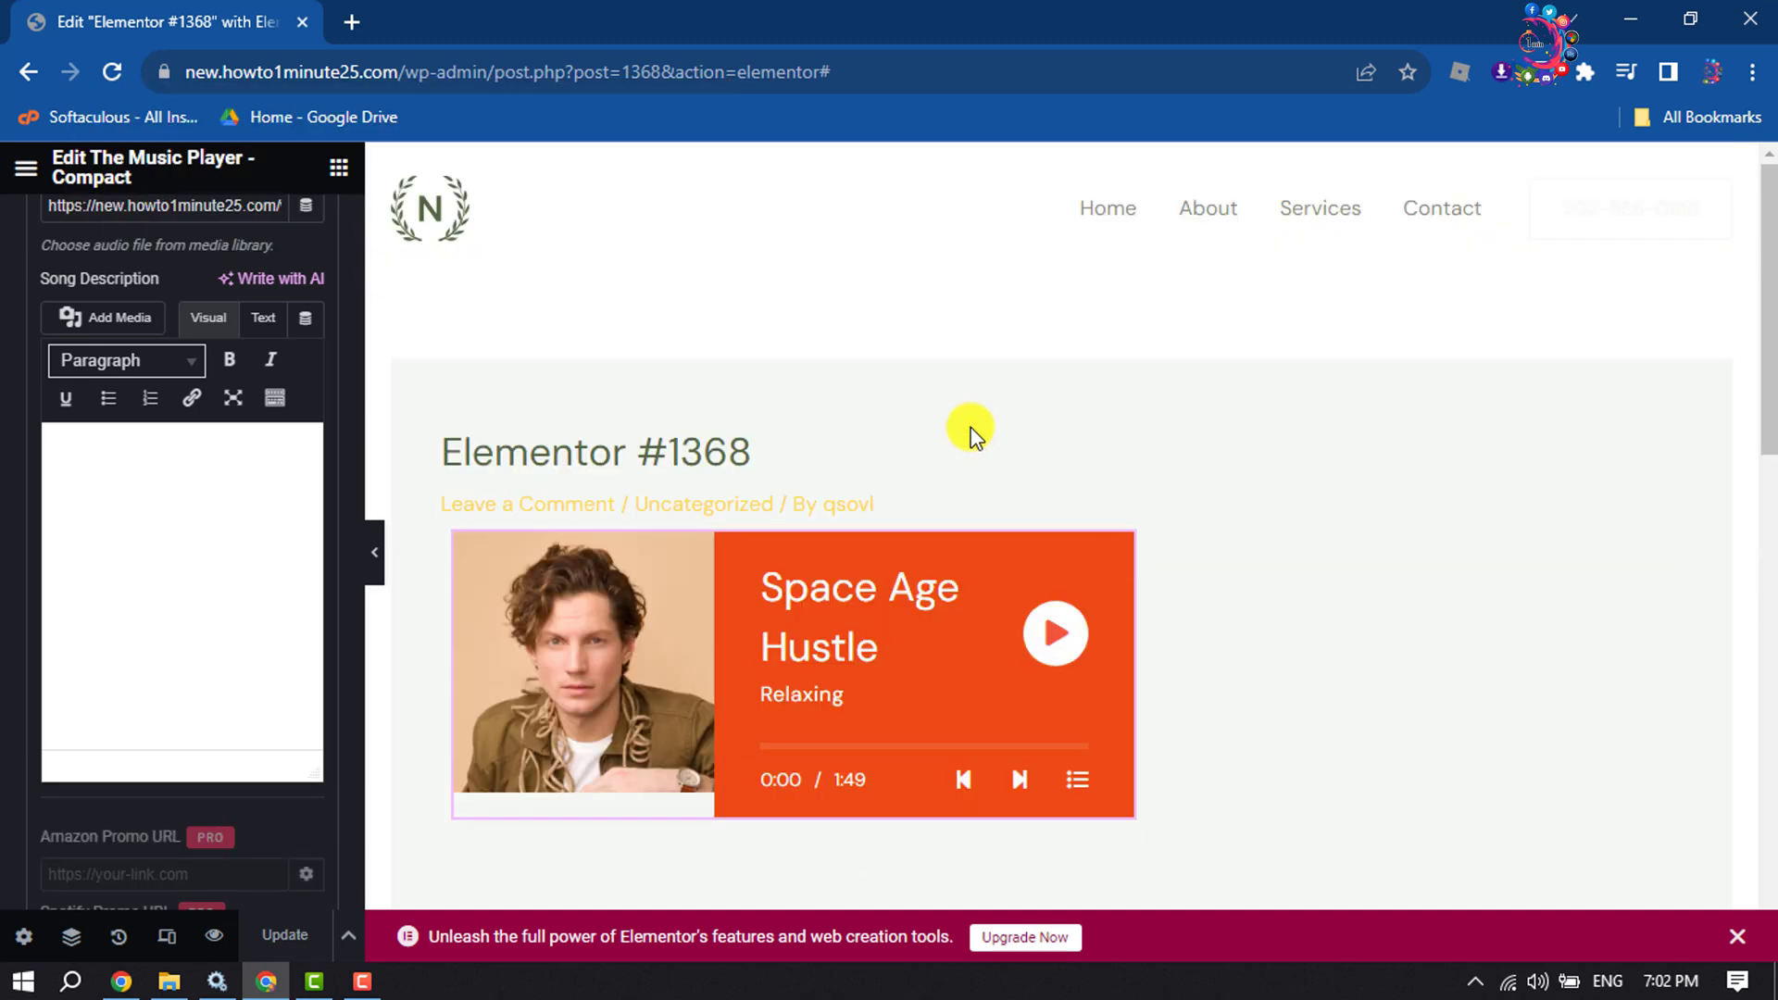
{"action": "scroll", "coordinate": [92, 349], "scroll_direction": "up", "scroll_amount": 10}
Step: Set the Player Background color to black (#000000) and update the post
{"action": "left_click", "coordinate": [189, 243]}
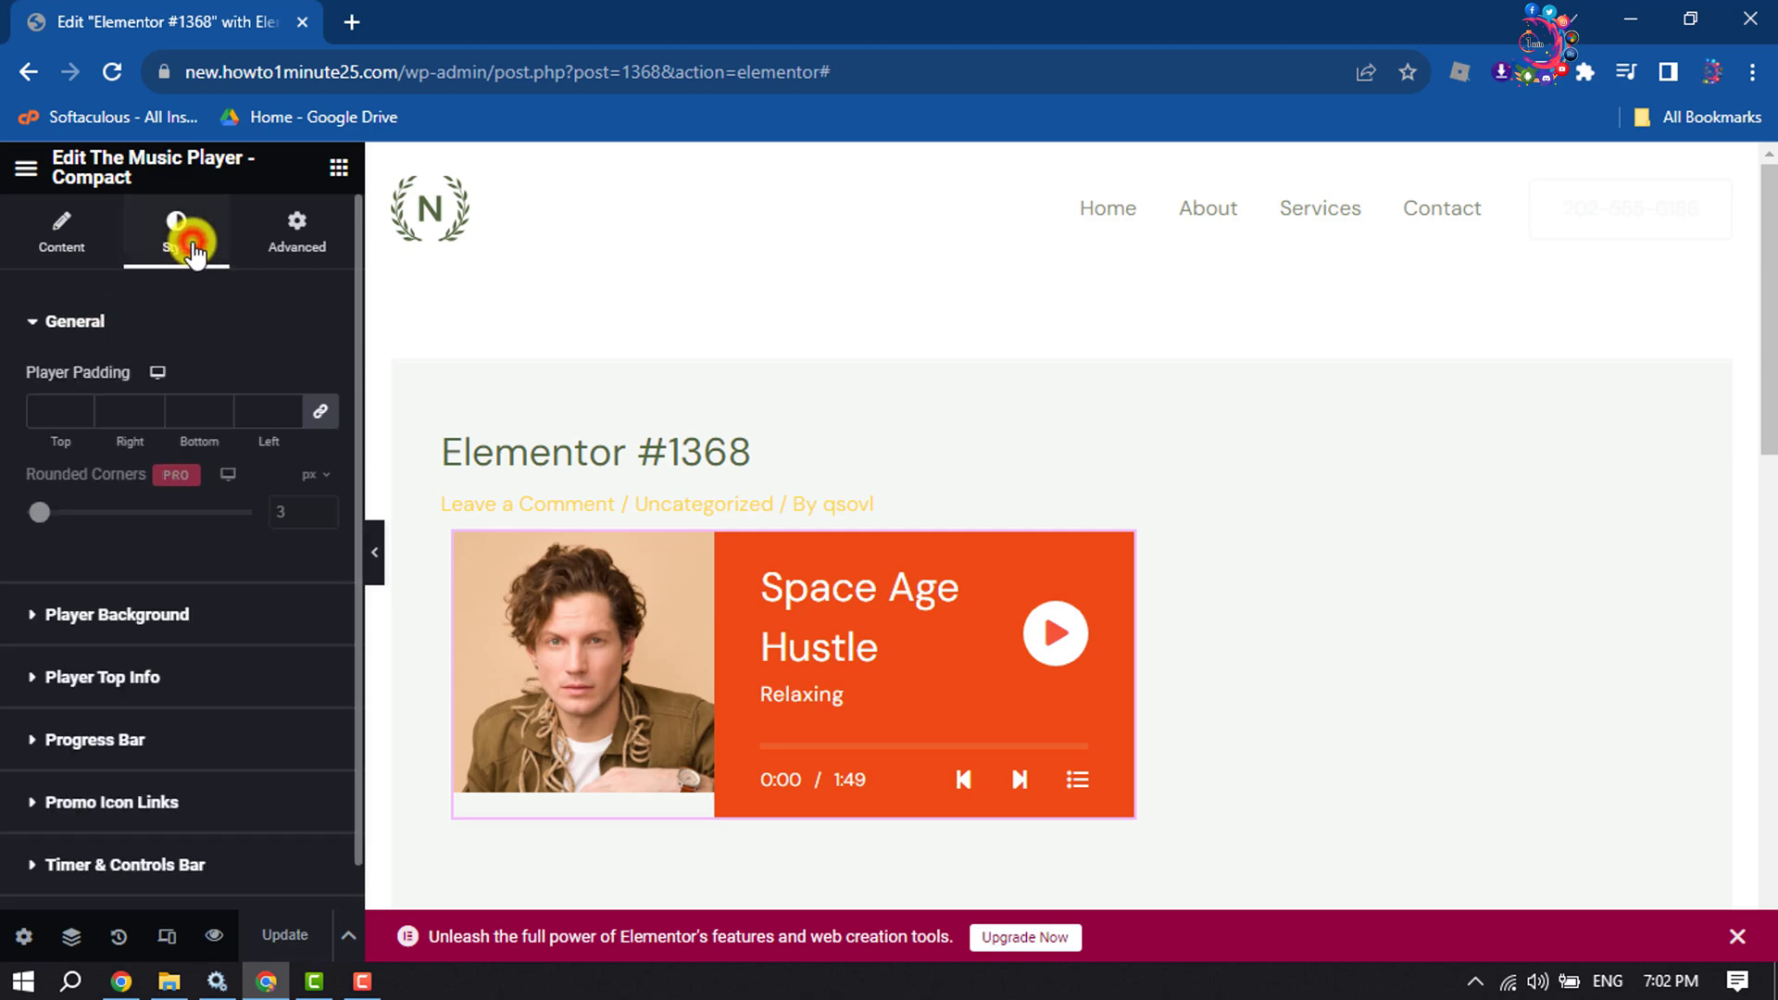
{"action": "scroll", "coordinate": [186, 389], "scroll_direction": "down", "scroll_amount": 1}
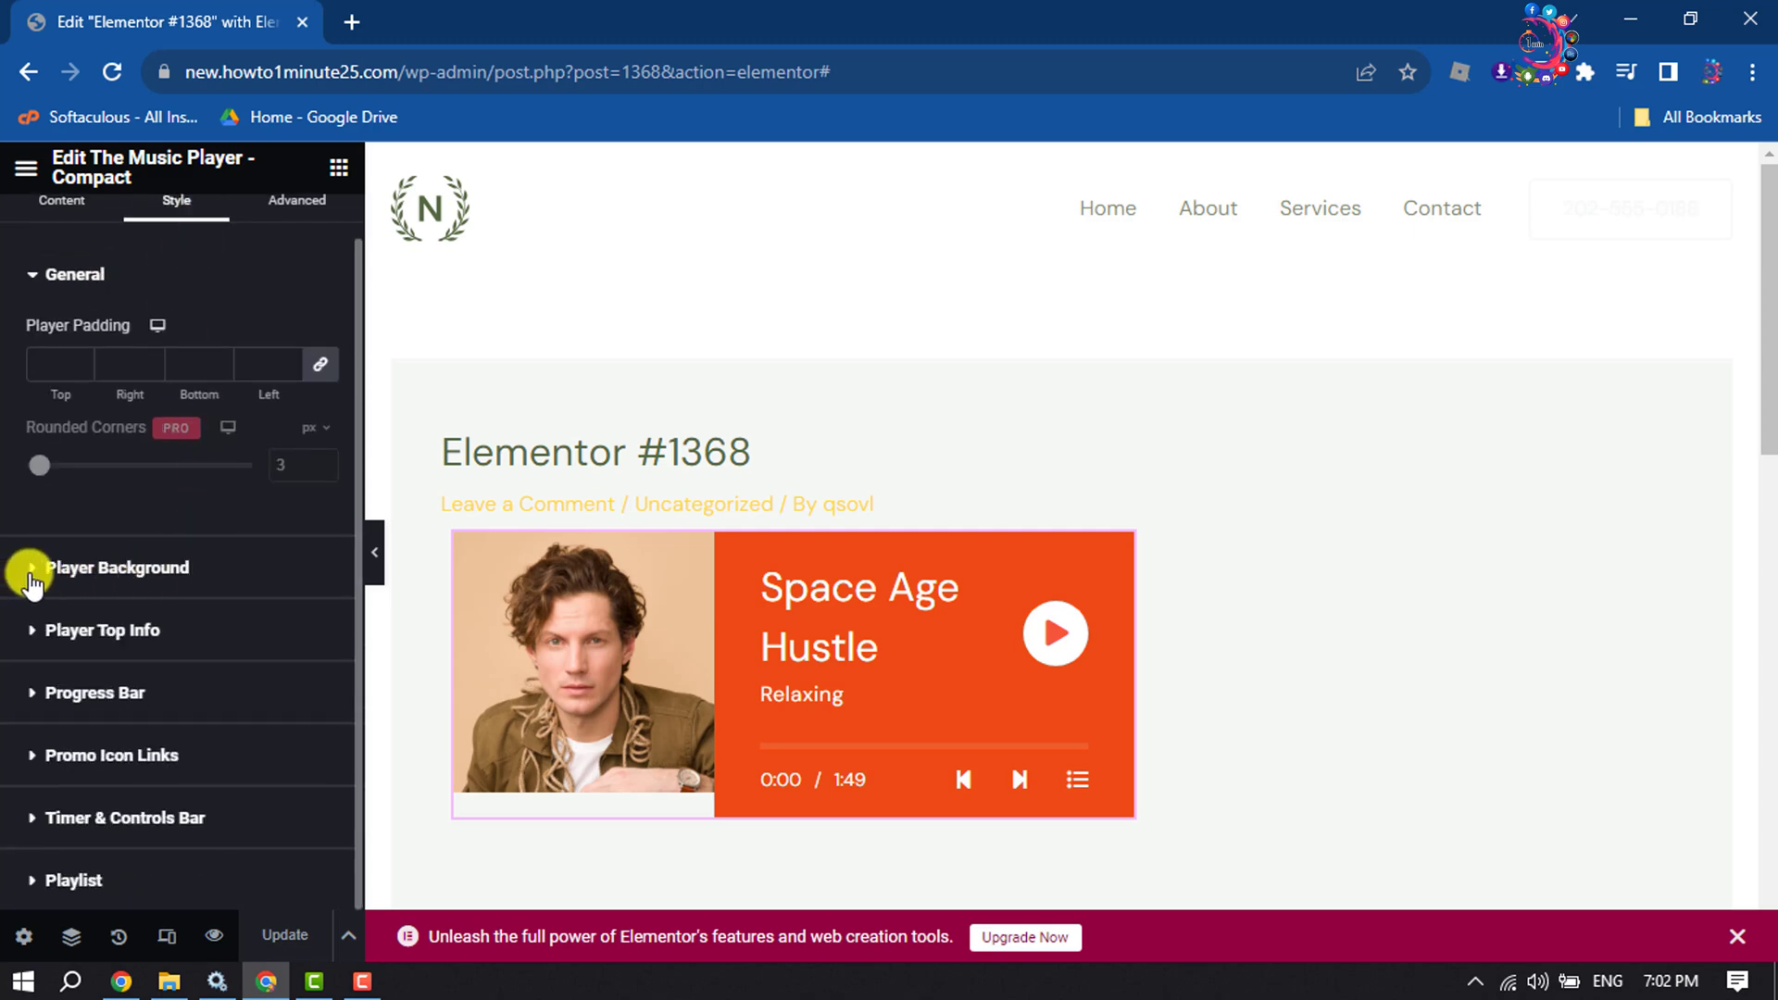
{"action": "left_click", "coordinate": [34, 574]}
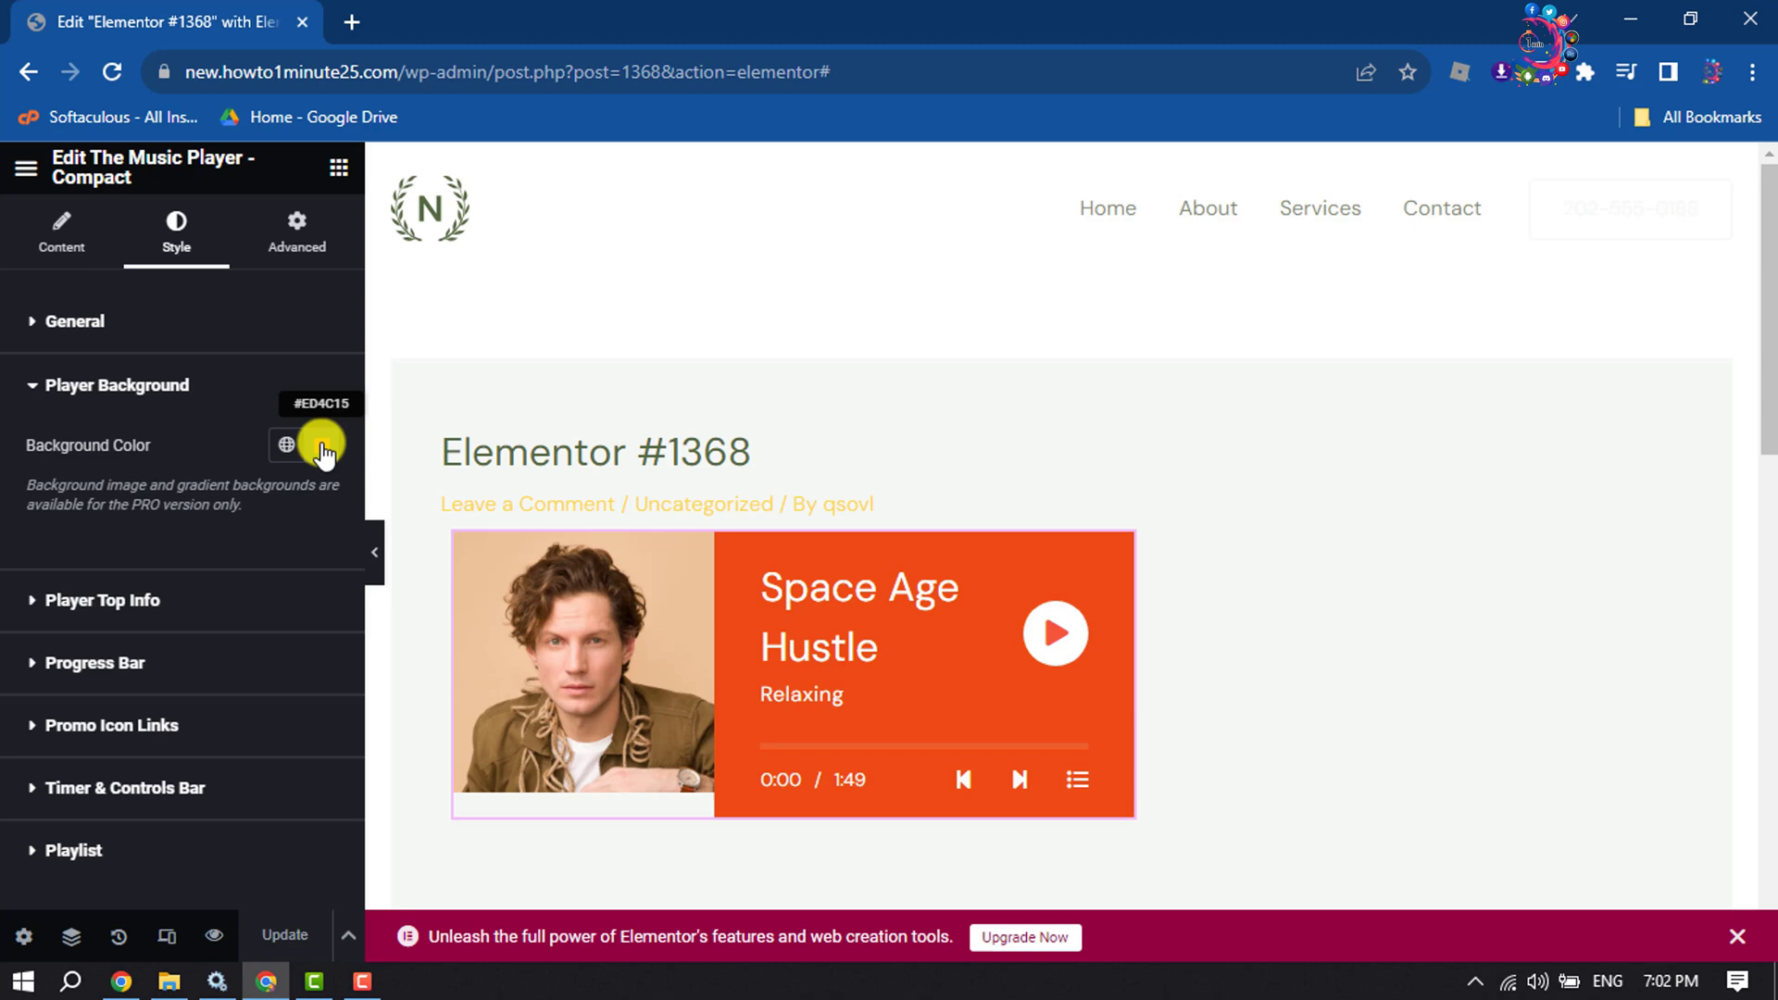
{"action": "left_click", "coordinate": [322, 446]}
{"action": "left_click_drag", "start_coordinate": [415, 613], "coordinate": [195, 759]}
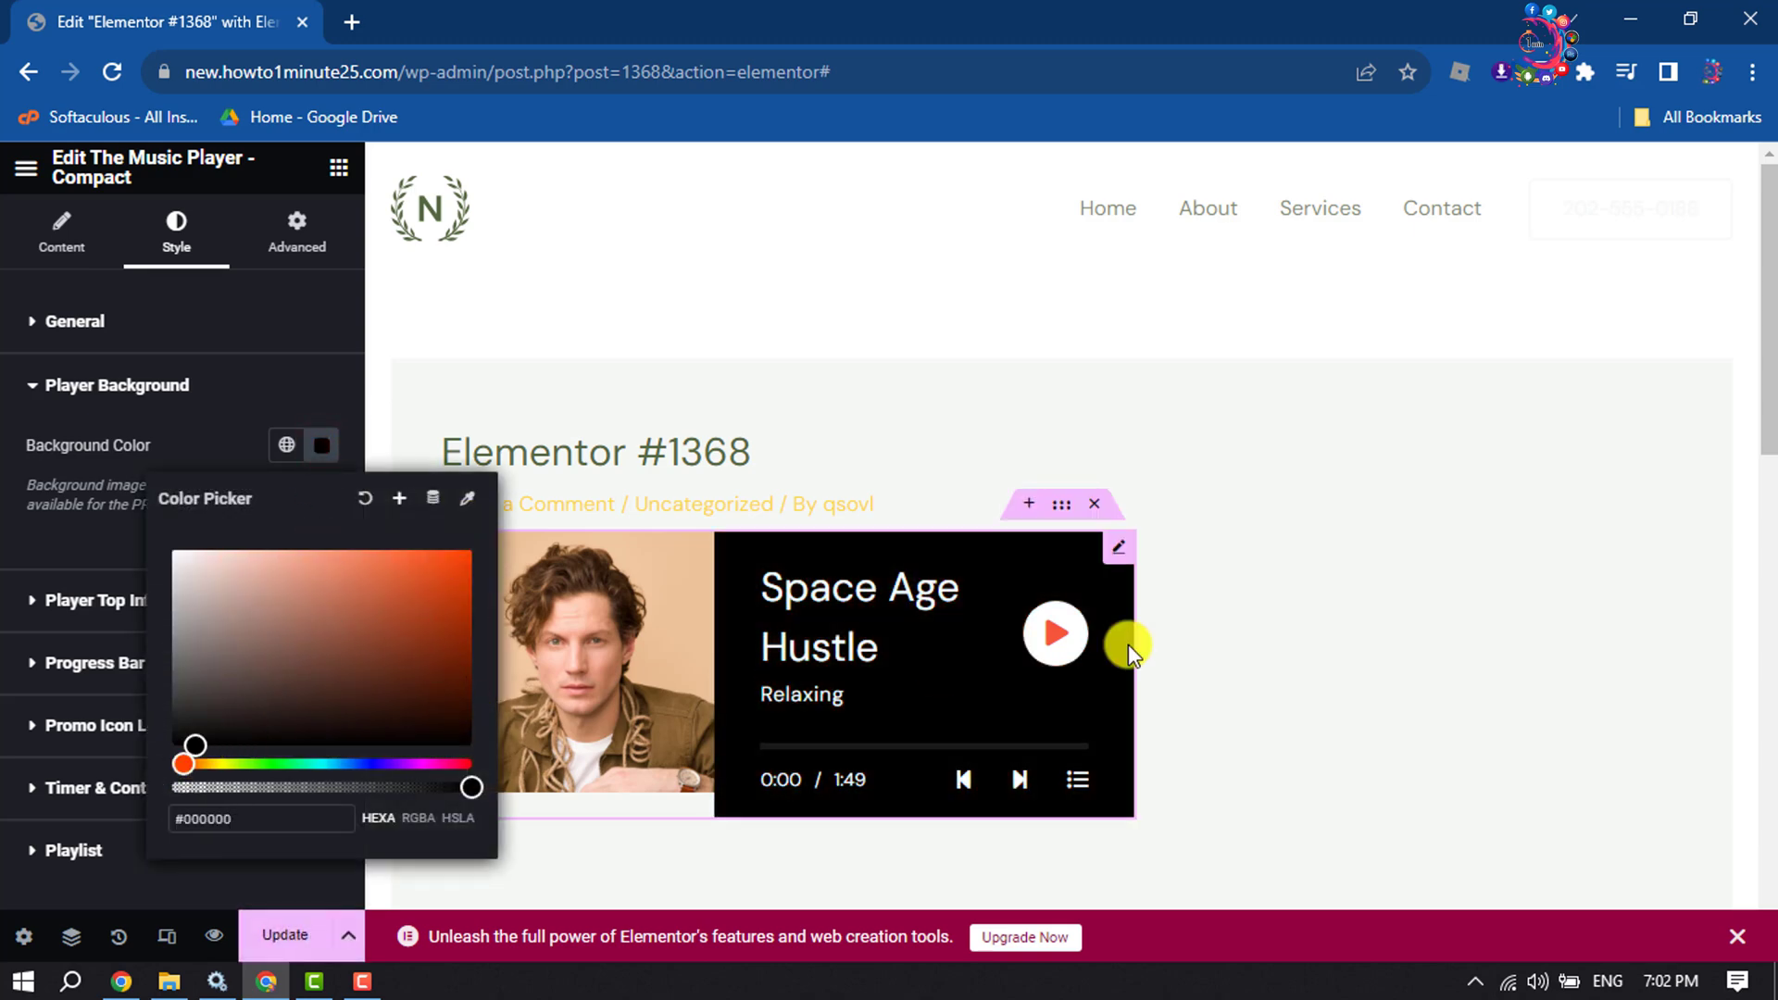
{"action": "left_click", "coordinate": [1194, 639]}
{"action": "left_click", "coordinate": [270, 937]}
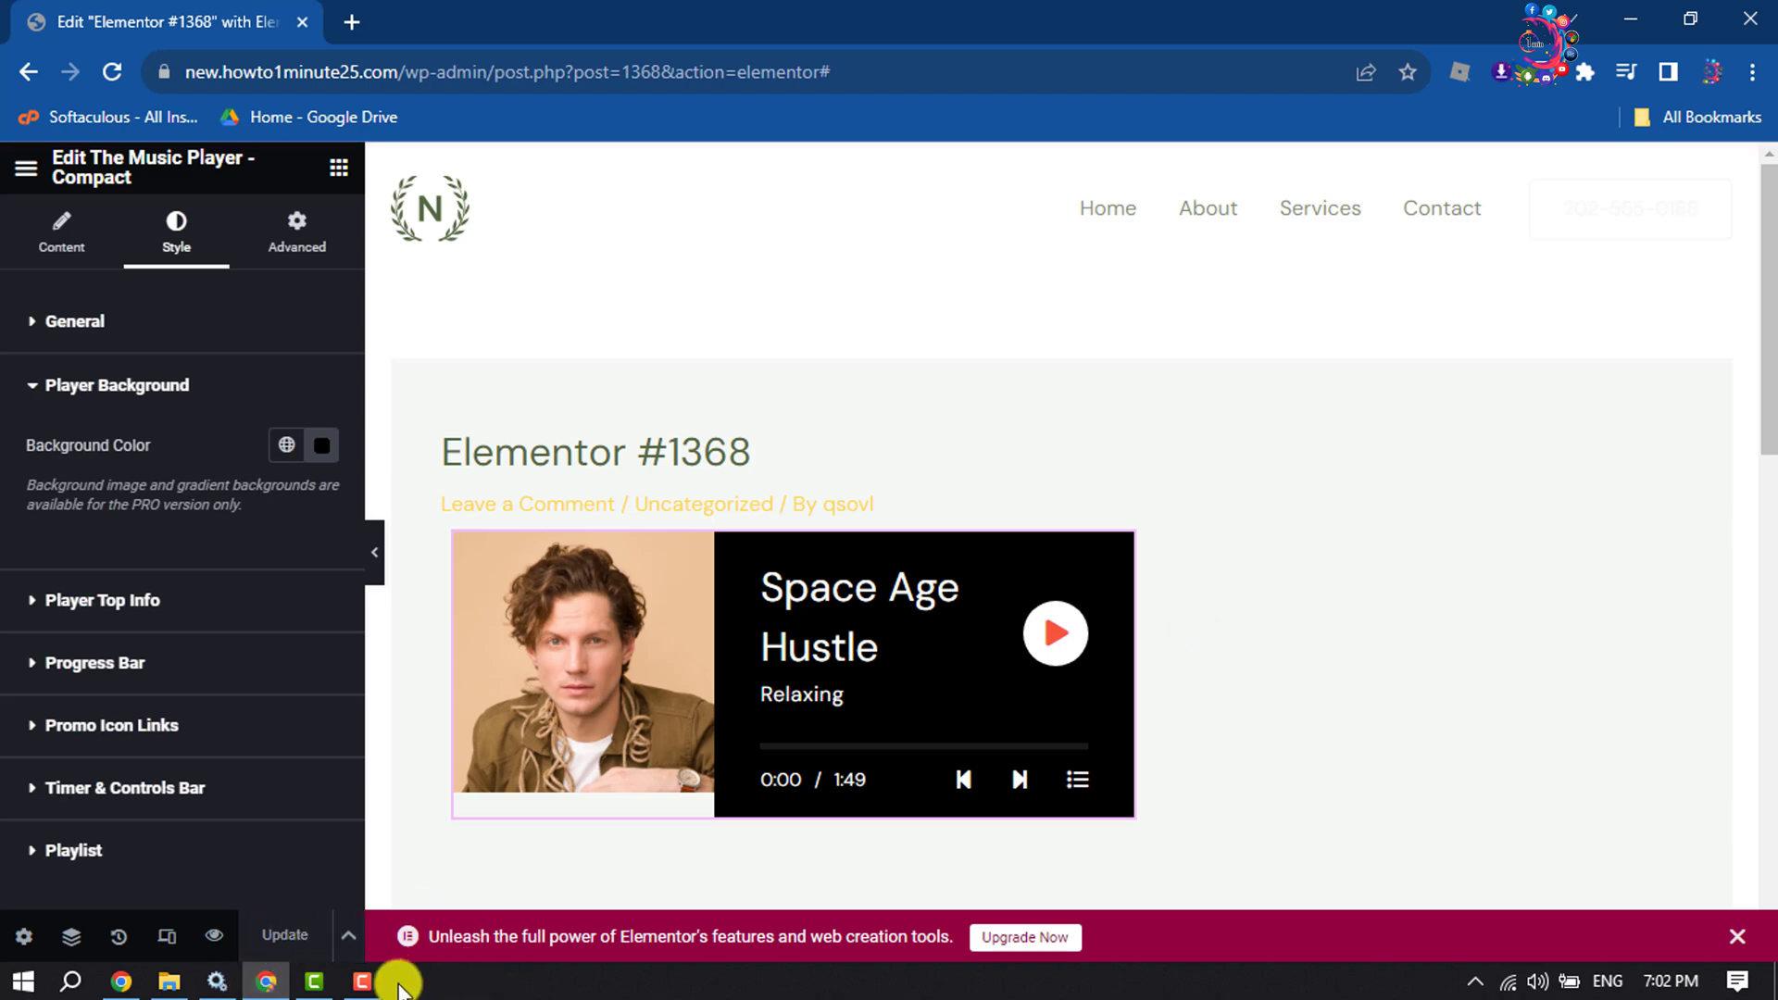
Step: Preview the post, play Space Age Hustle, skip ahead, and pause at 0:45
{"action": "left_click", "coordinate": [216, 936]}
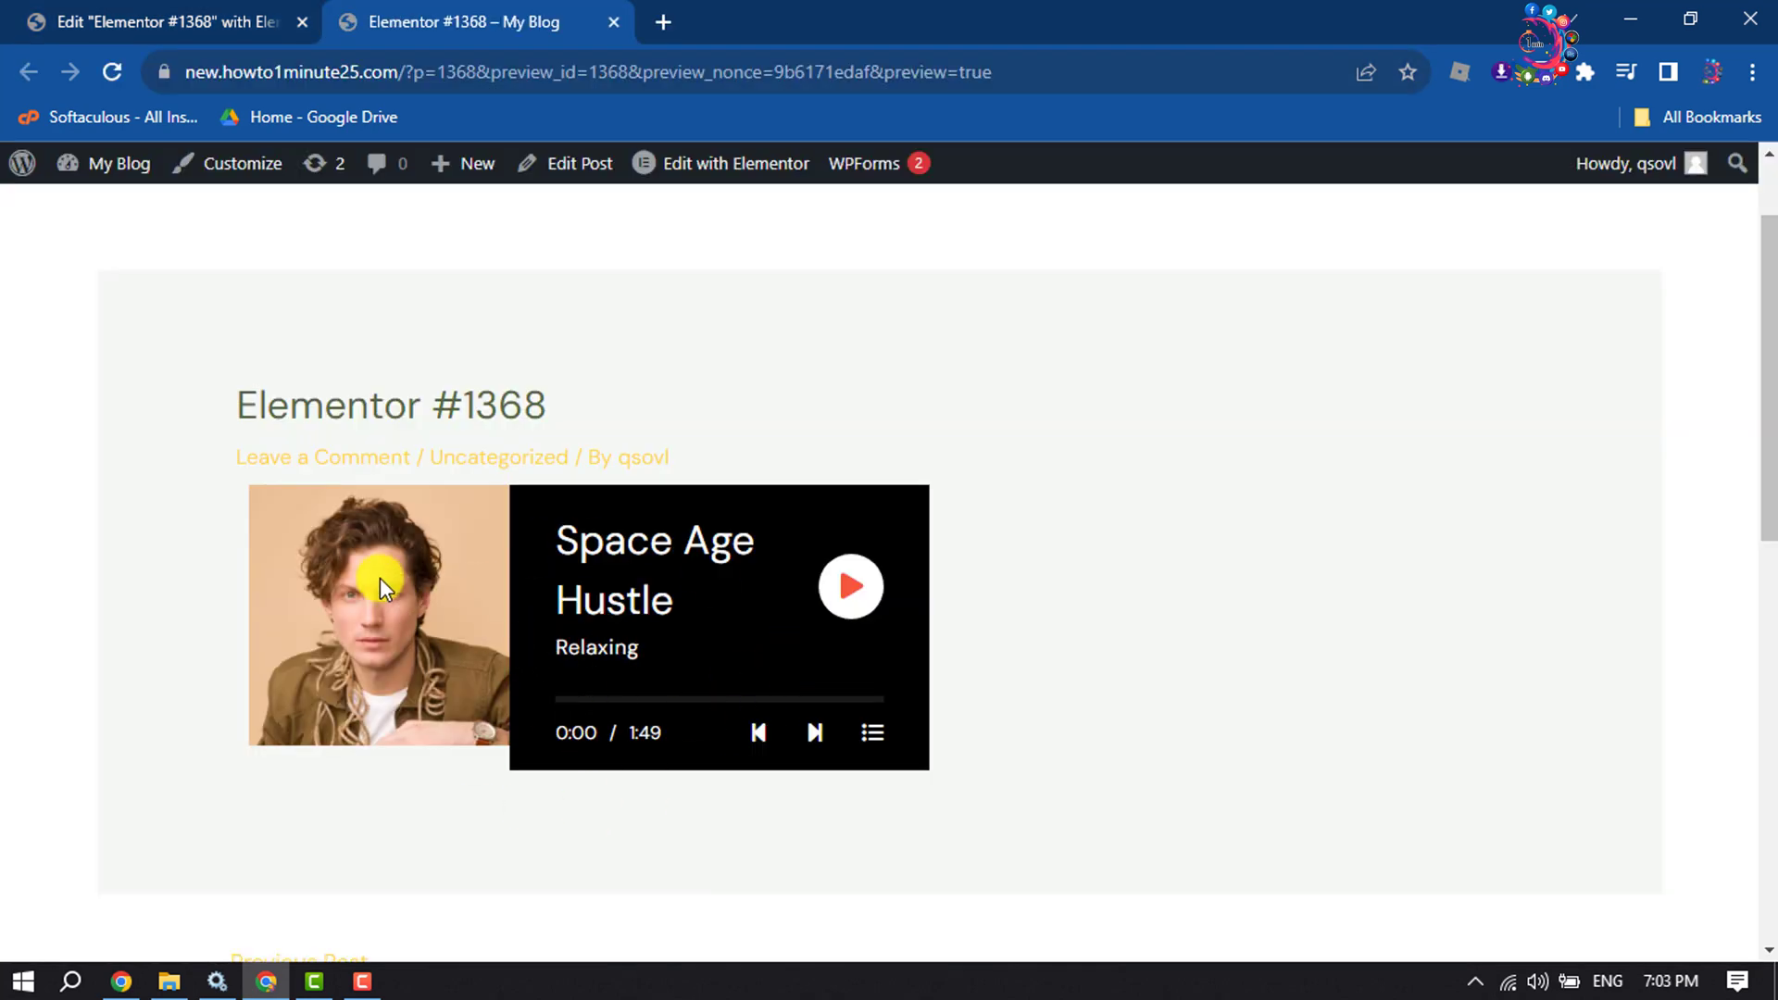
{"action": "left_click", "coordinate": [862, 606]}
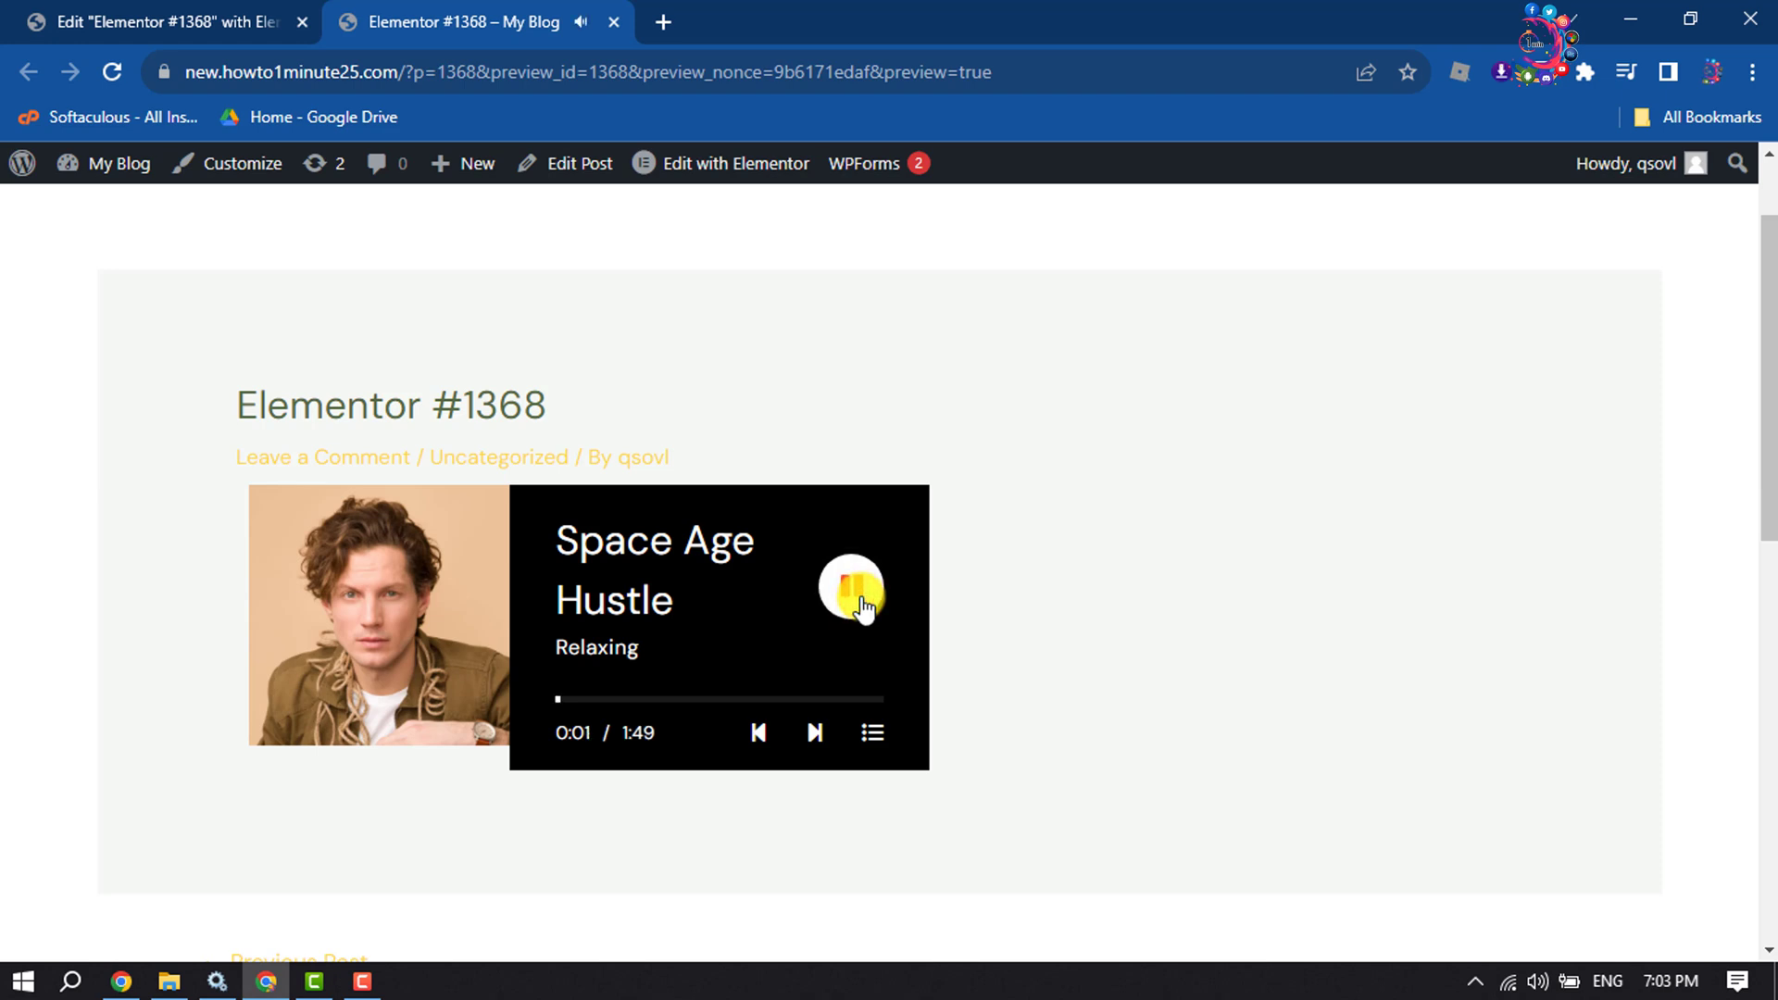
{"action": "left_click", "coordinate": [661, 700]}
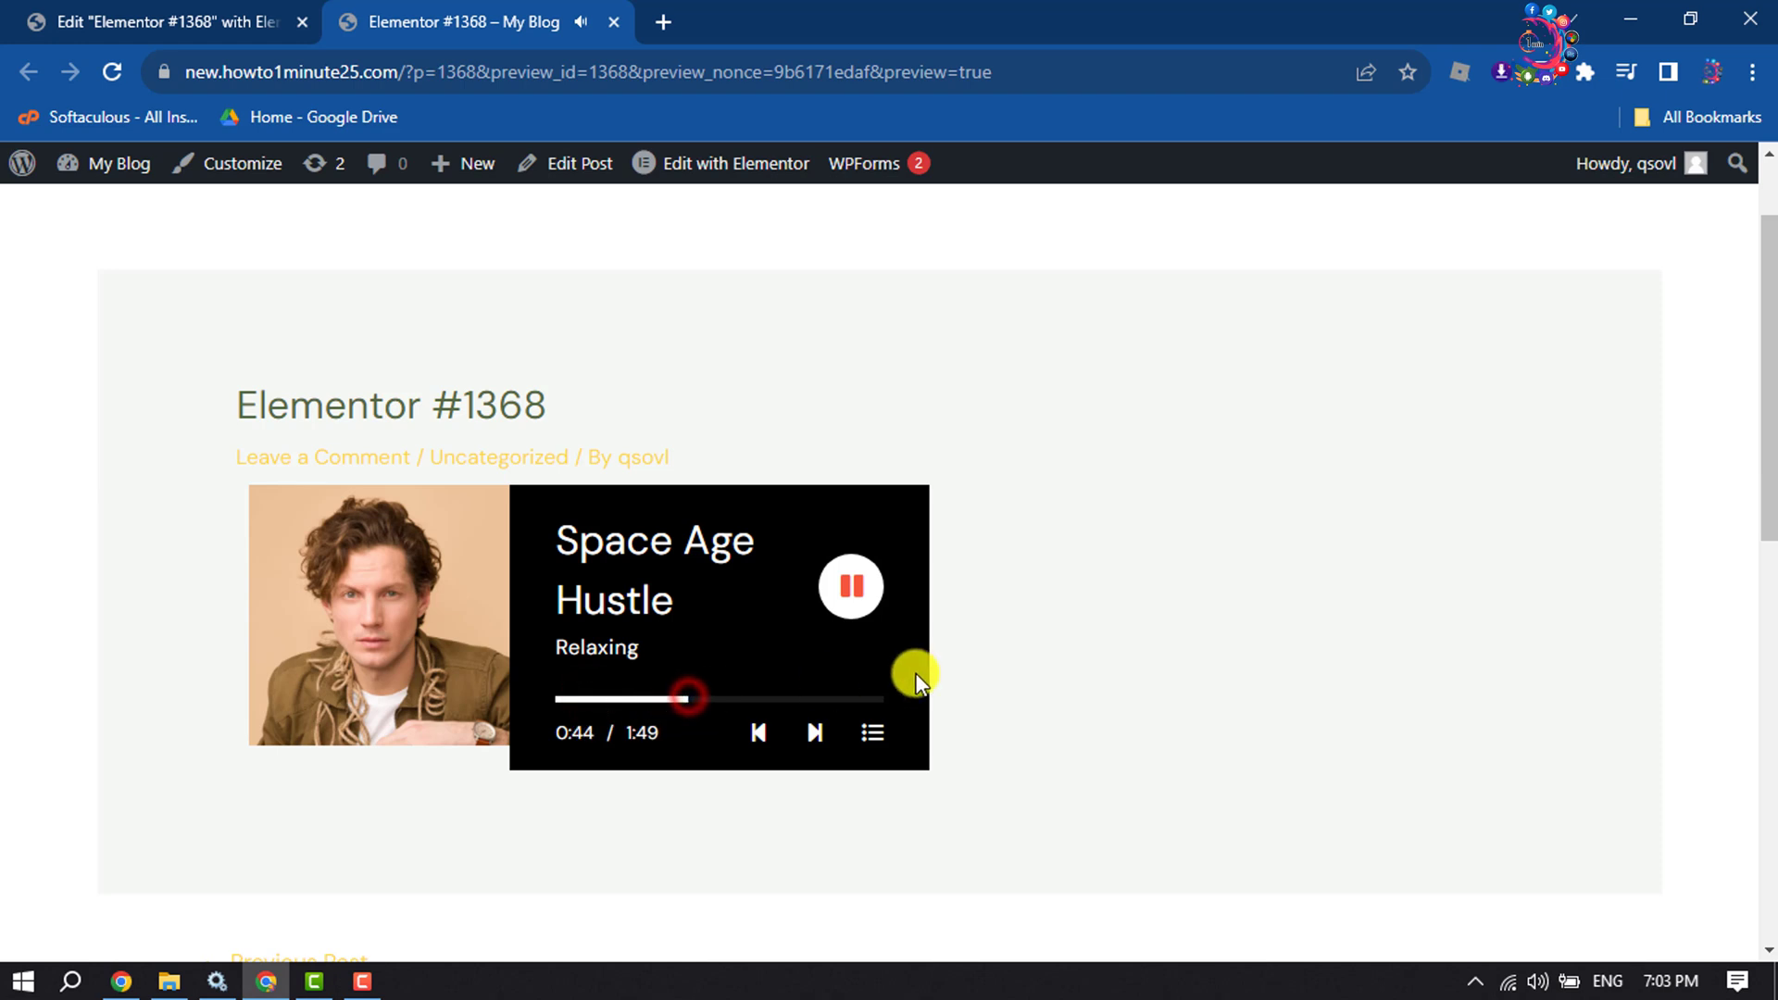
{"action": "left_click", "coordinate": [849, 586]}
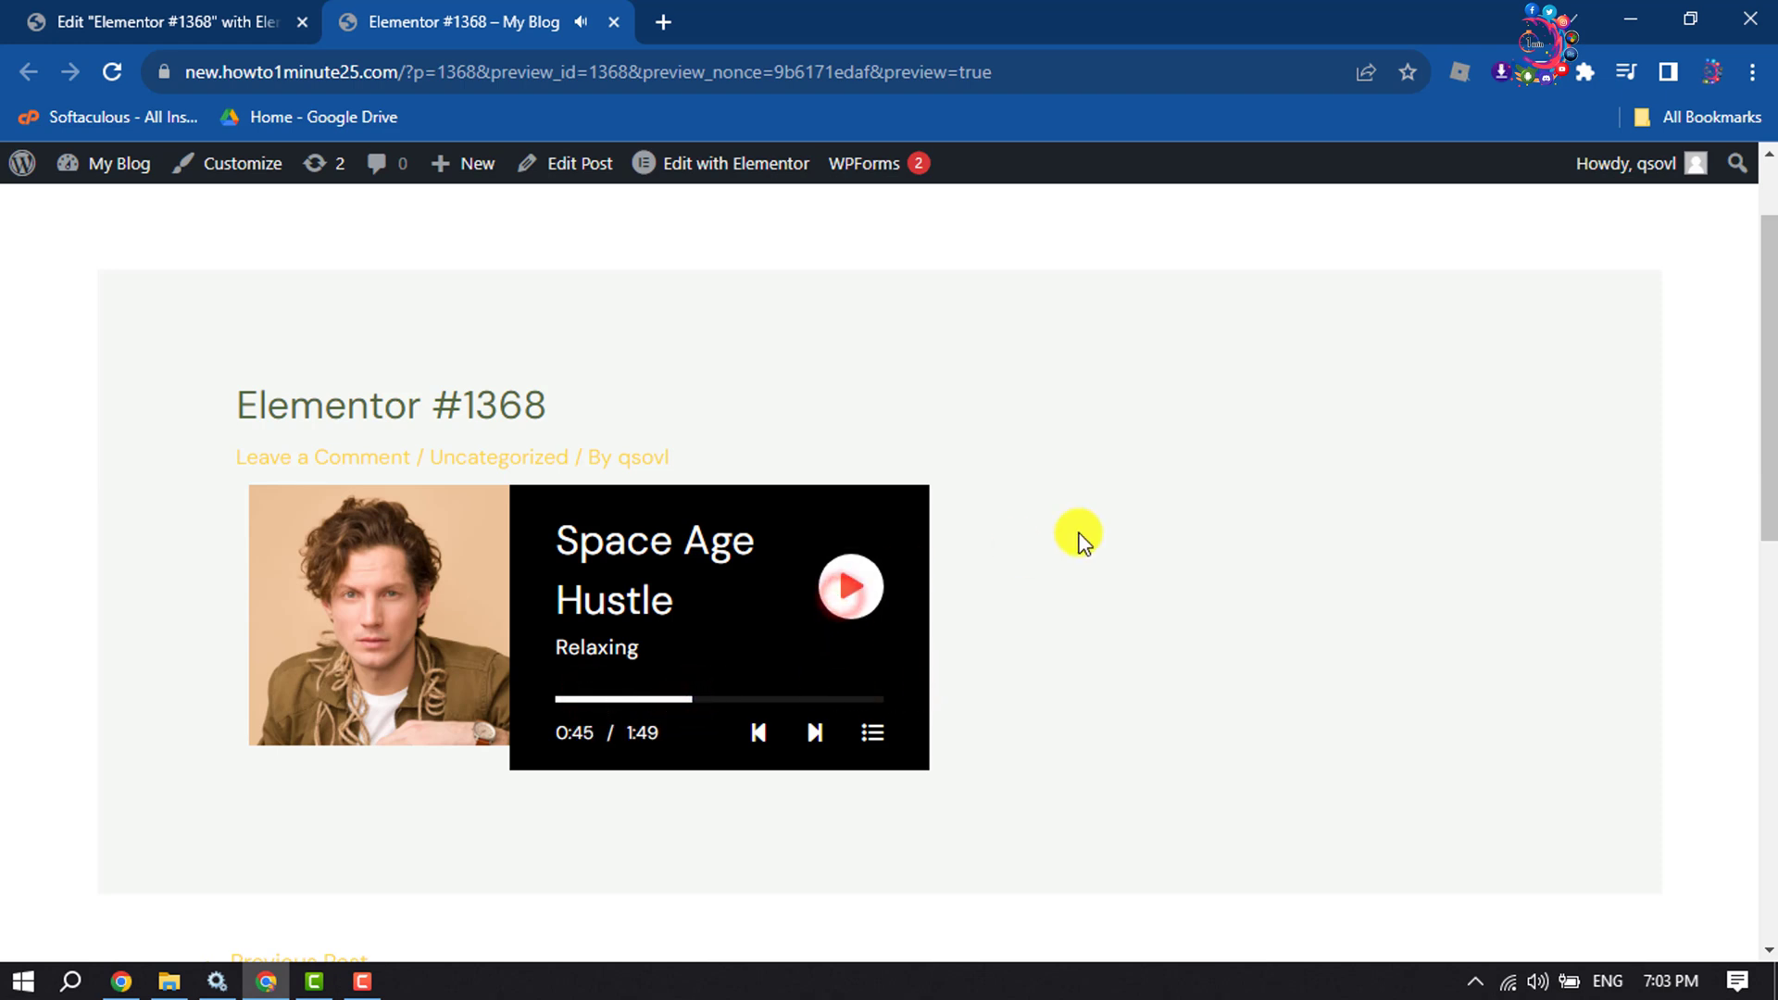